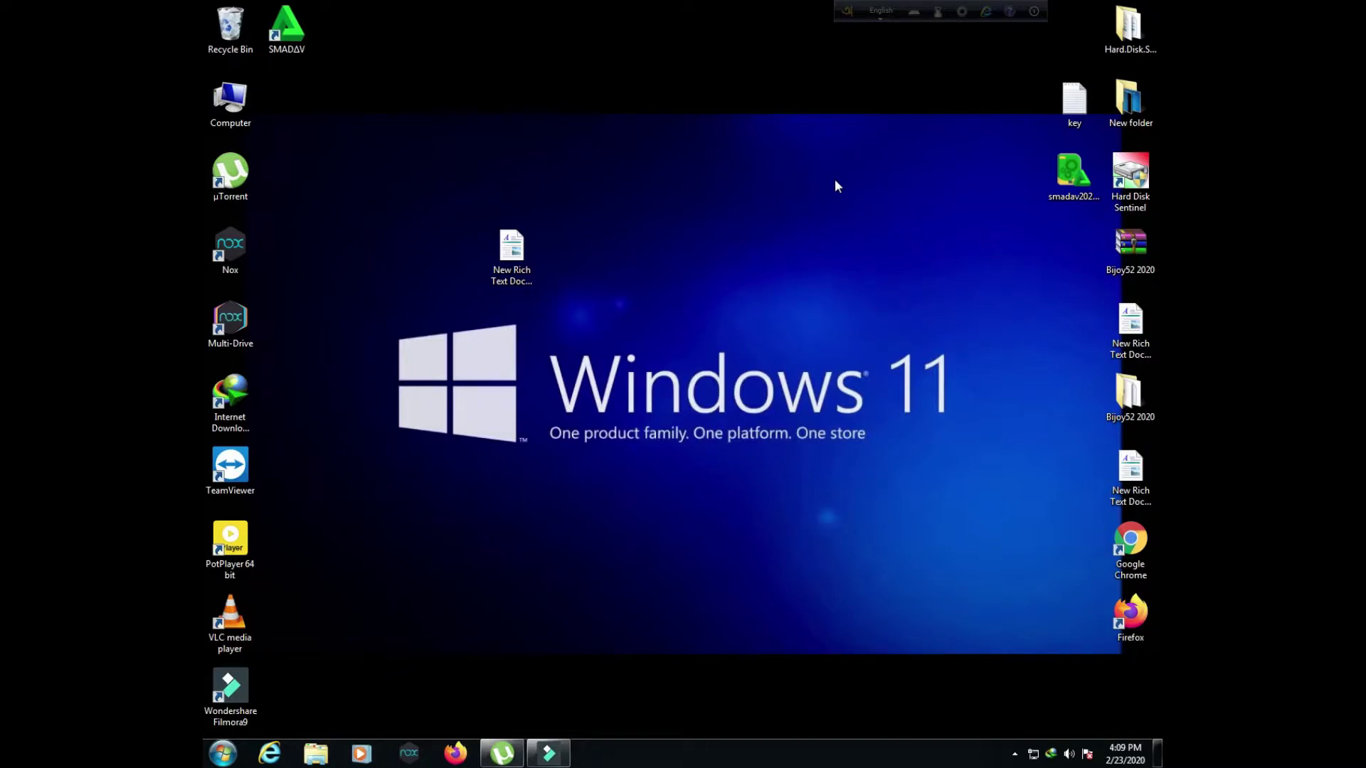
Step: Empty the Recycle Bin, permanently deleting its 9 items, then start Firefox
{"action": "right_click", "coordinate": [246, 25]}
{"action": "left_click", "coordinate": [317, 49]}
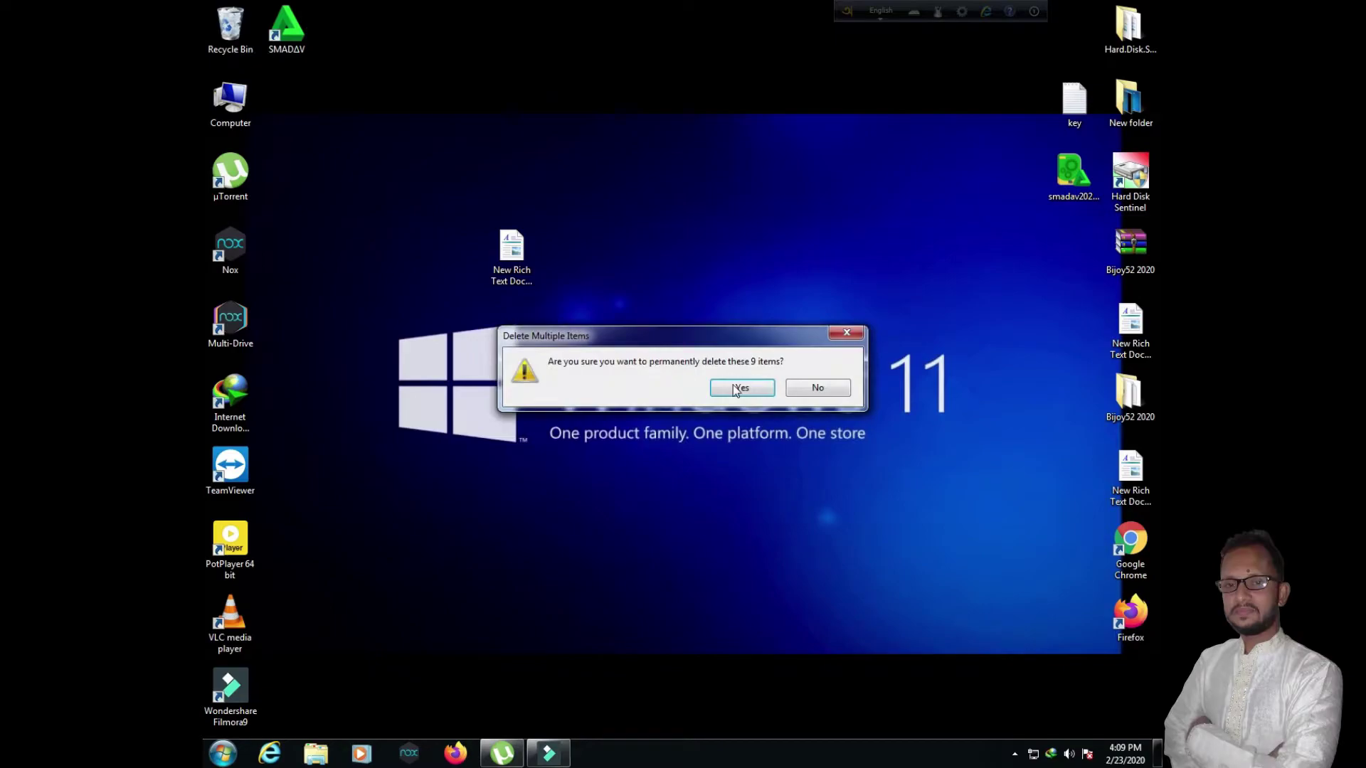
{"action": "left_click", "coordinate": [761, 387]}
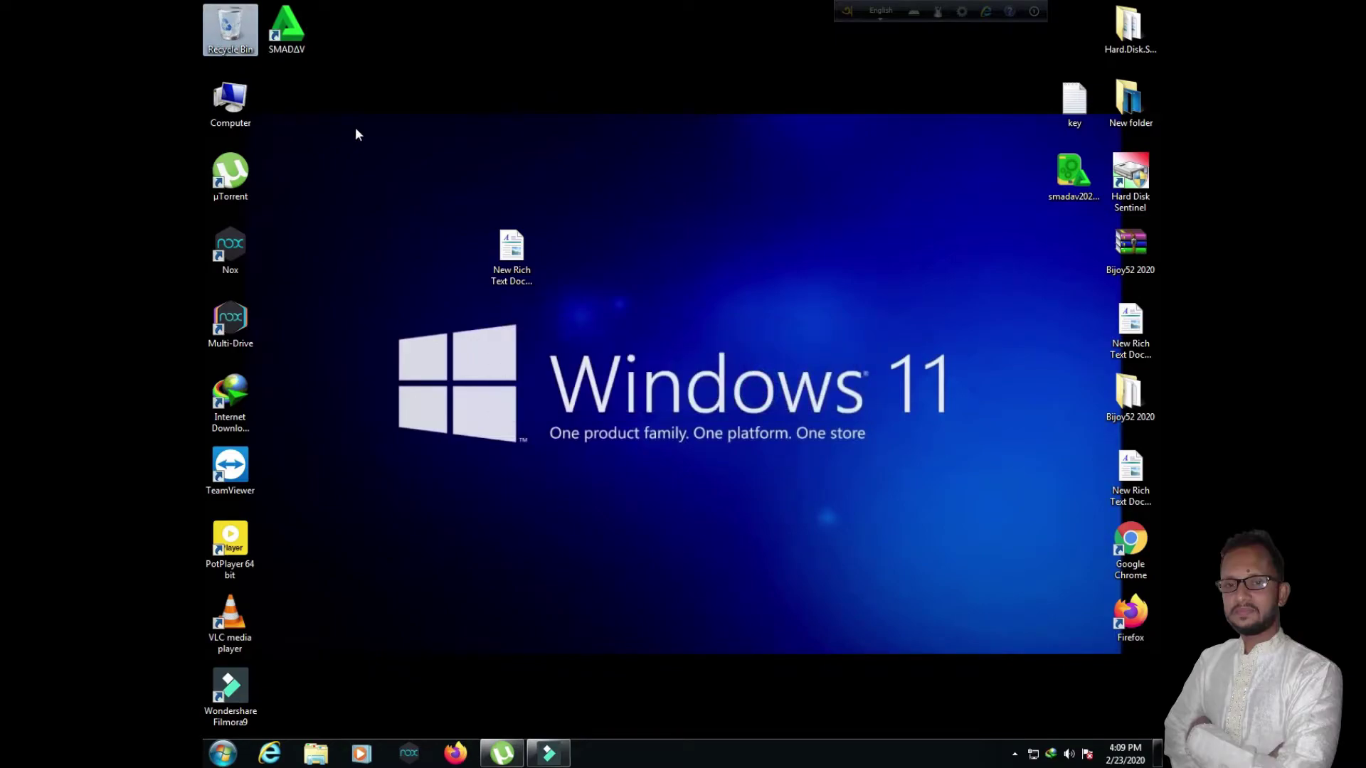
{"action": "left_click", "coordinate": [450, 752]}
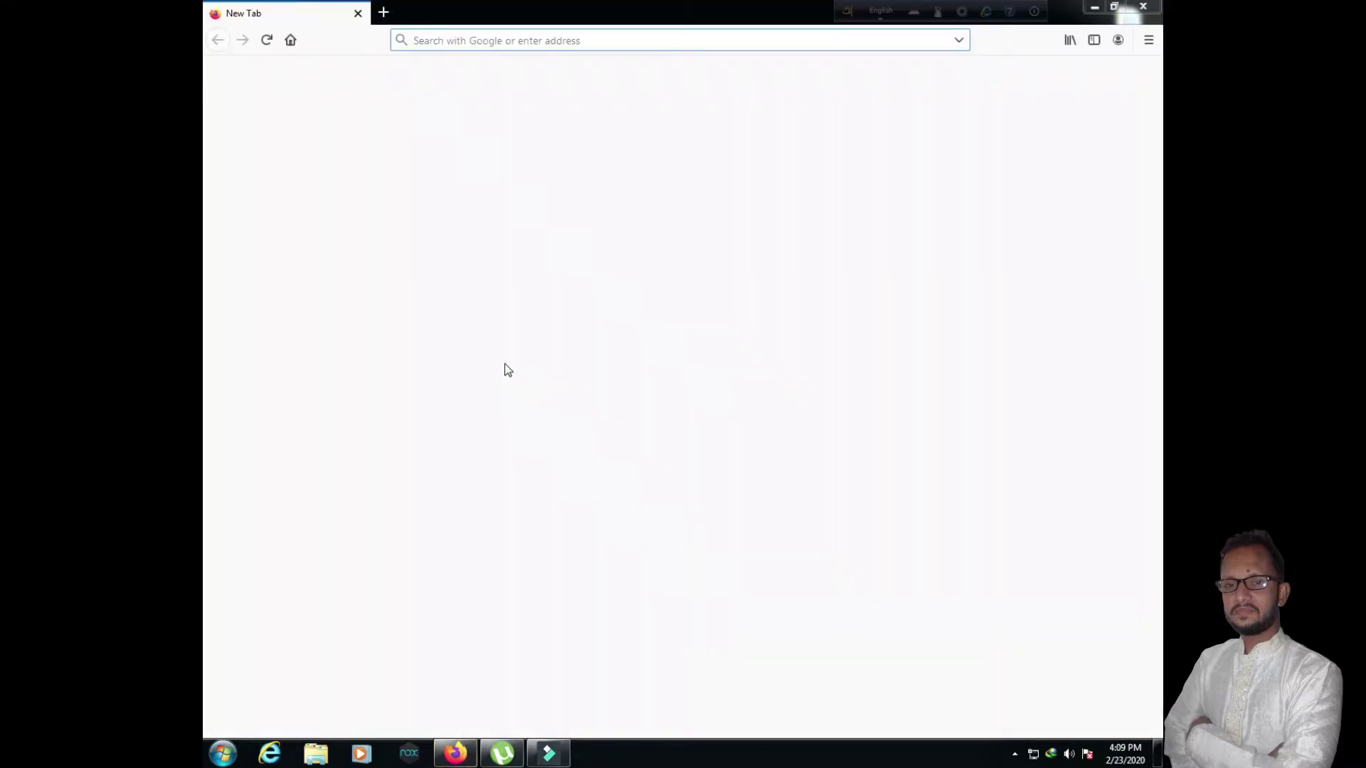
Step: Run a Google search for '7zip' in a new Firefox tab
{"action": "left_click", "coordinate": [928, 124]}
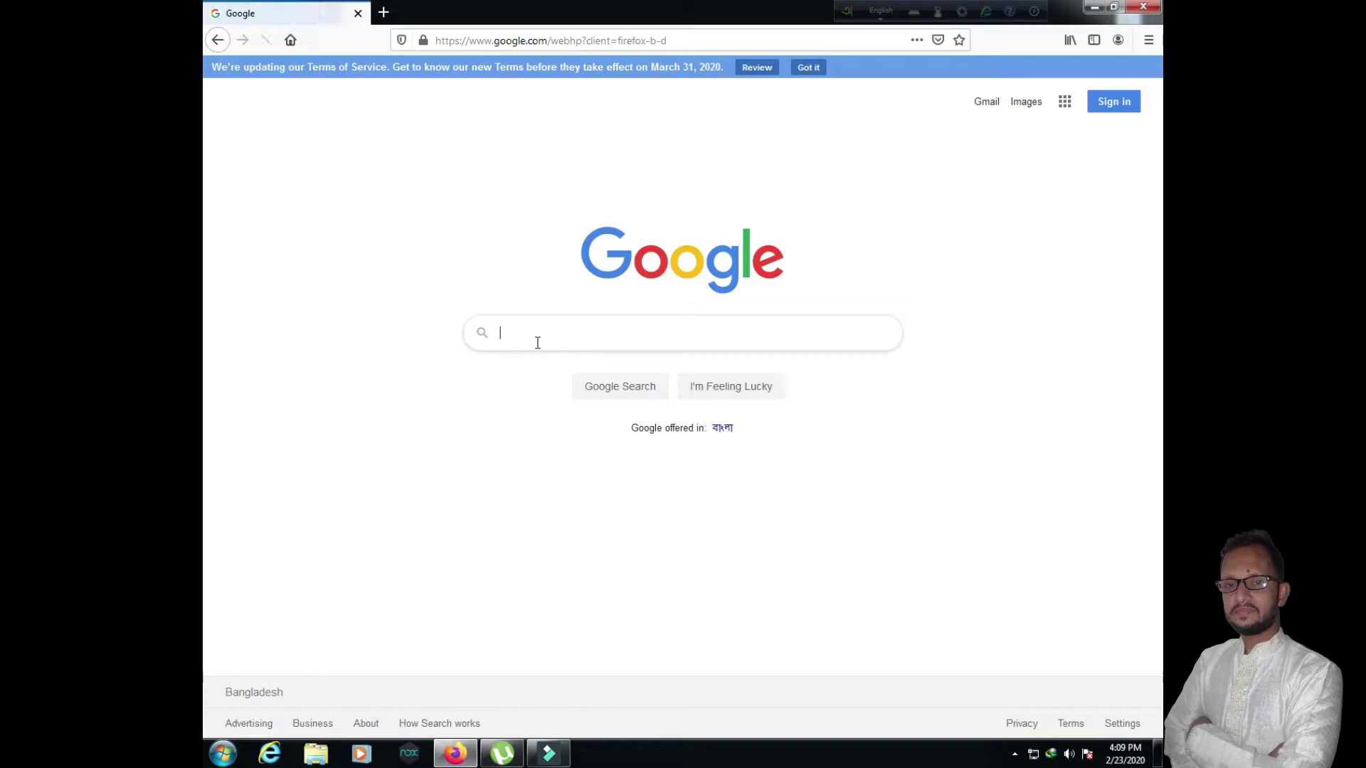
{"action": "left_click", "coordinate": [536, 342]}
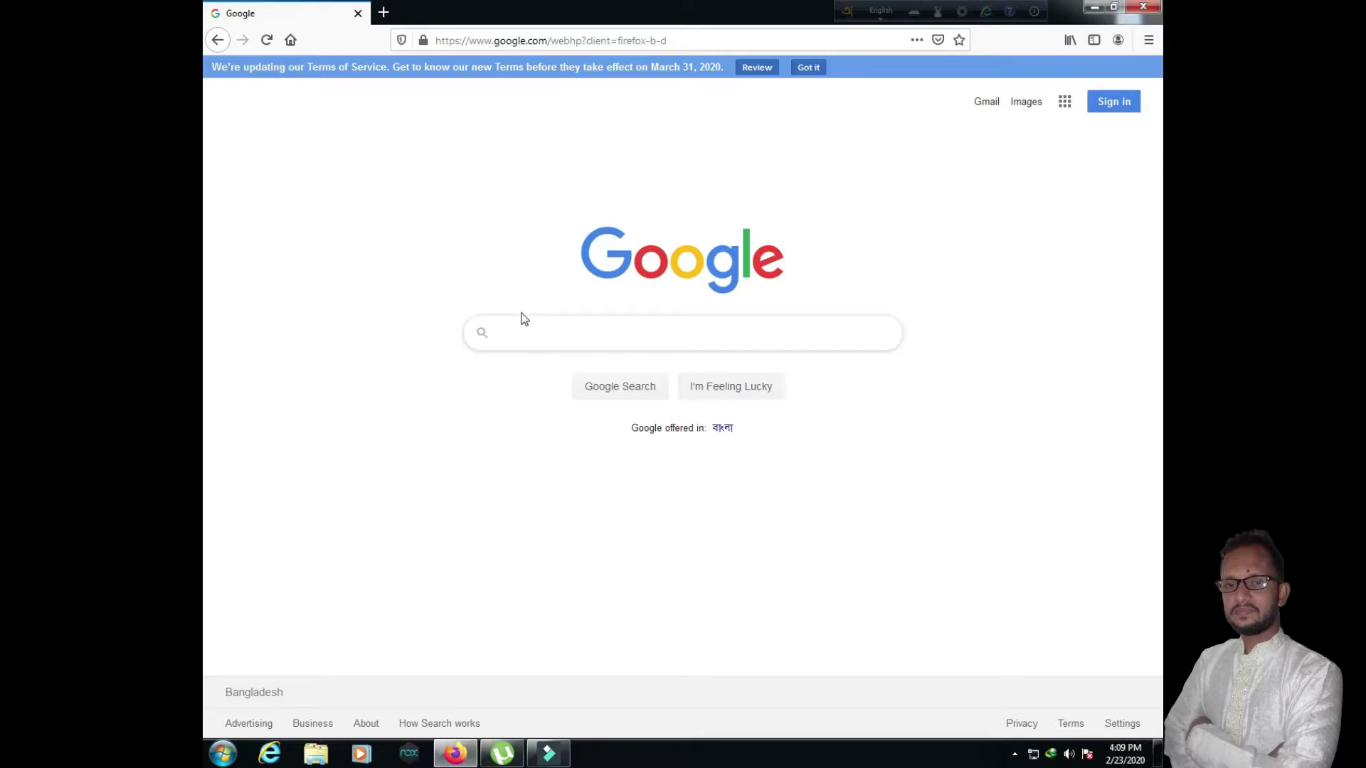
{"action": "left_click", "coordinate": [510, 338]}
{"action": "type", "text": "7"}
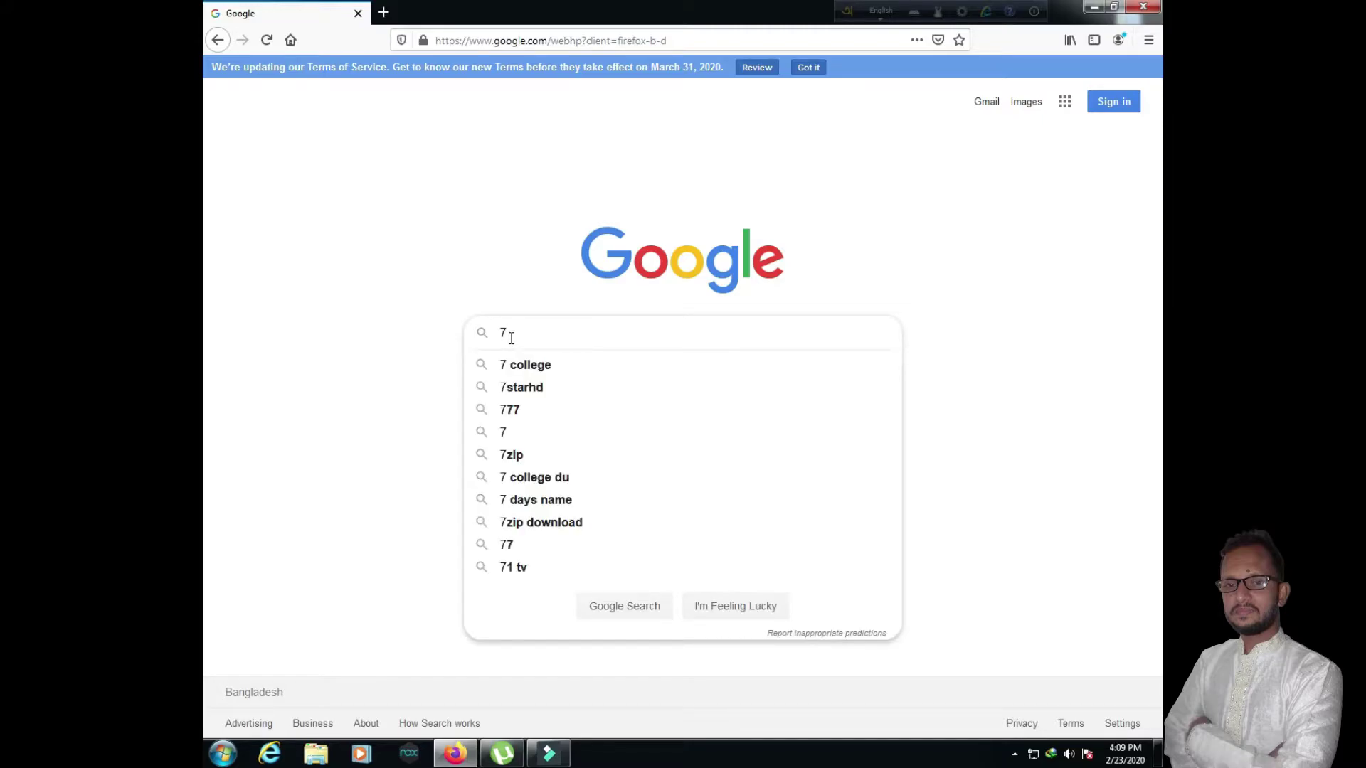
{"action": "type", "text": "zip"}
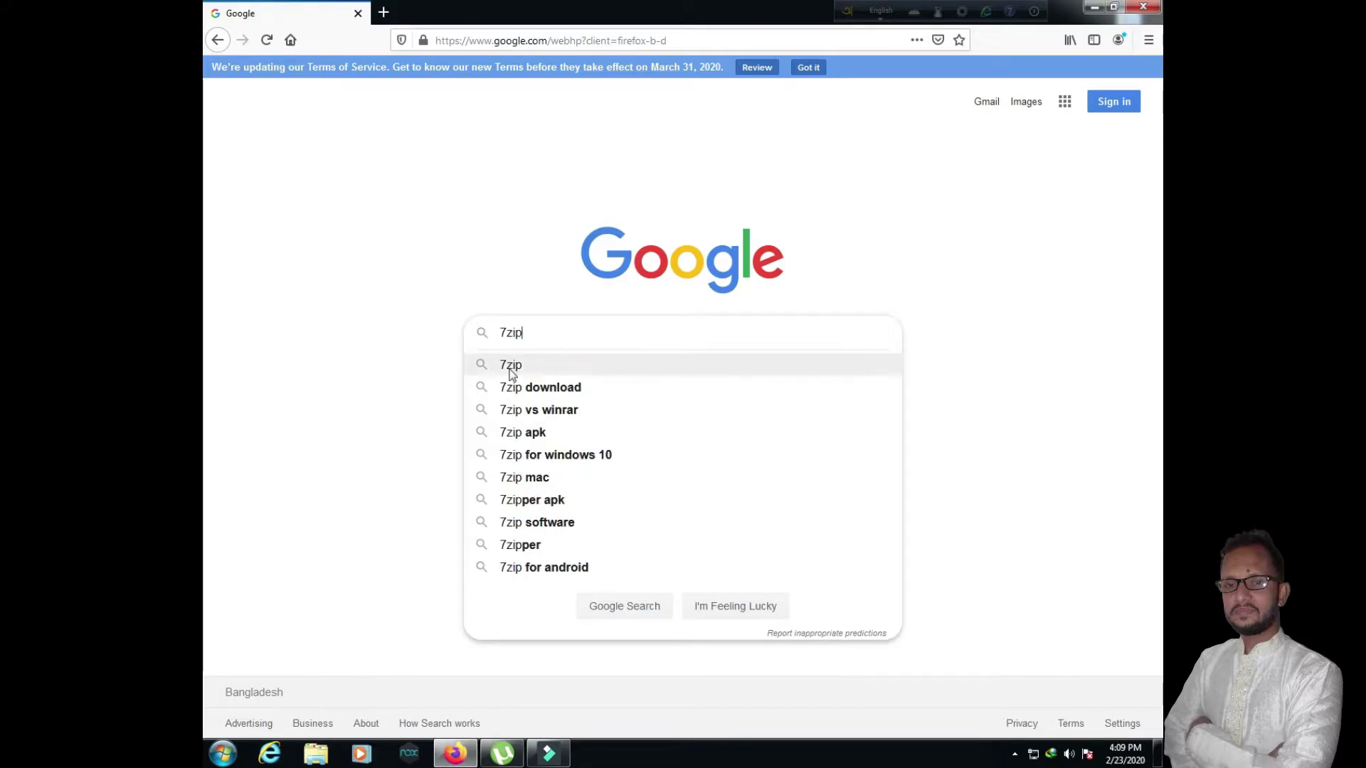
{"action": "left_click", "coordinate": [510, 366]}
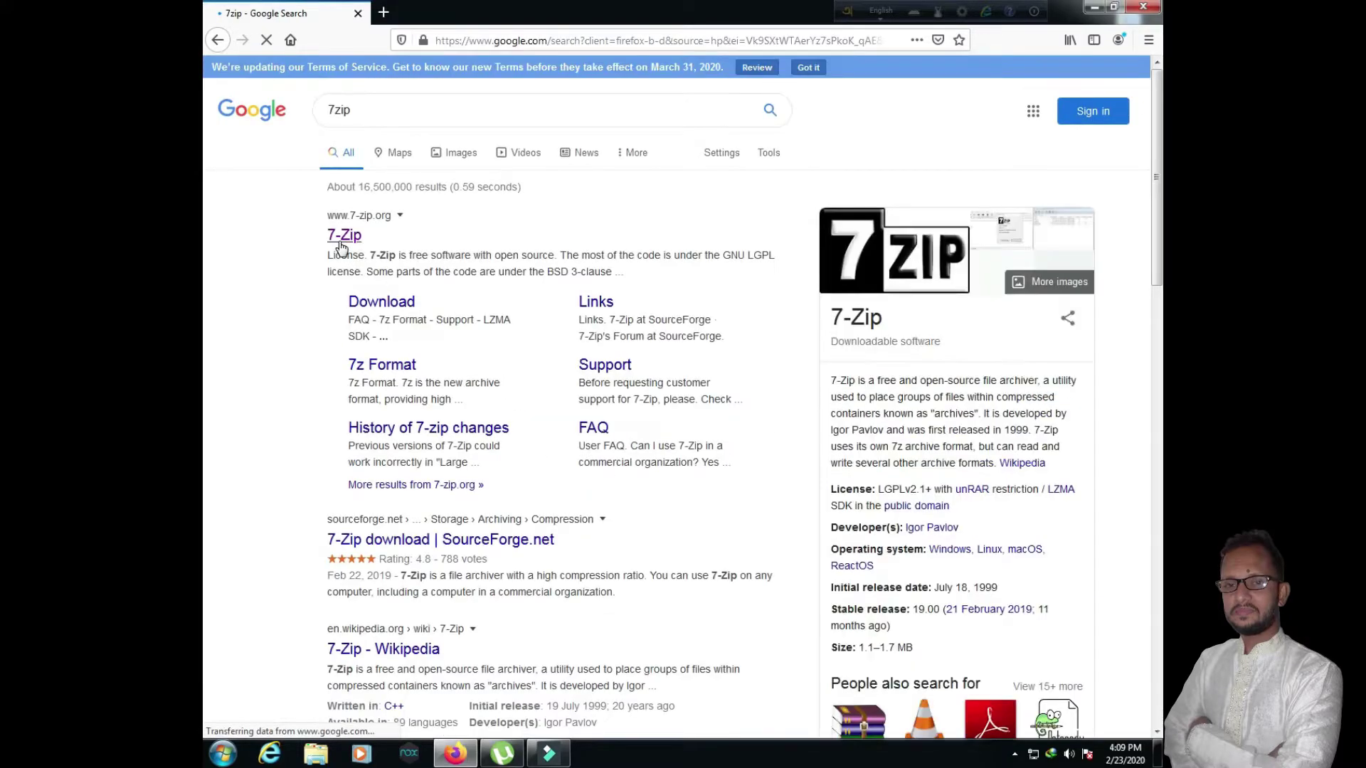
Step: Download the 64-bit 7-Zip 19.00 installer (7z1900-x64) from 7-zip.org and run it
{"action": "left_click", "coordinate": [346, 236]}
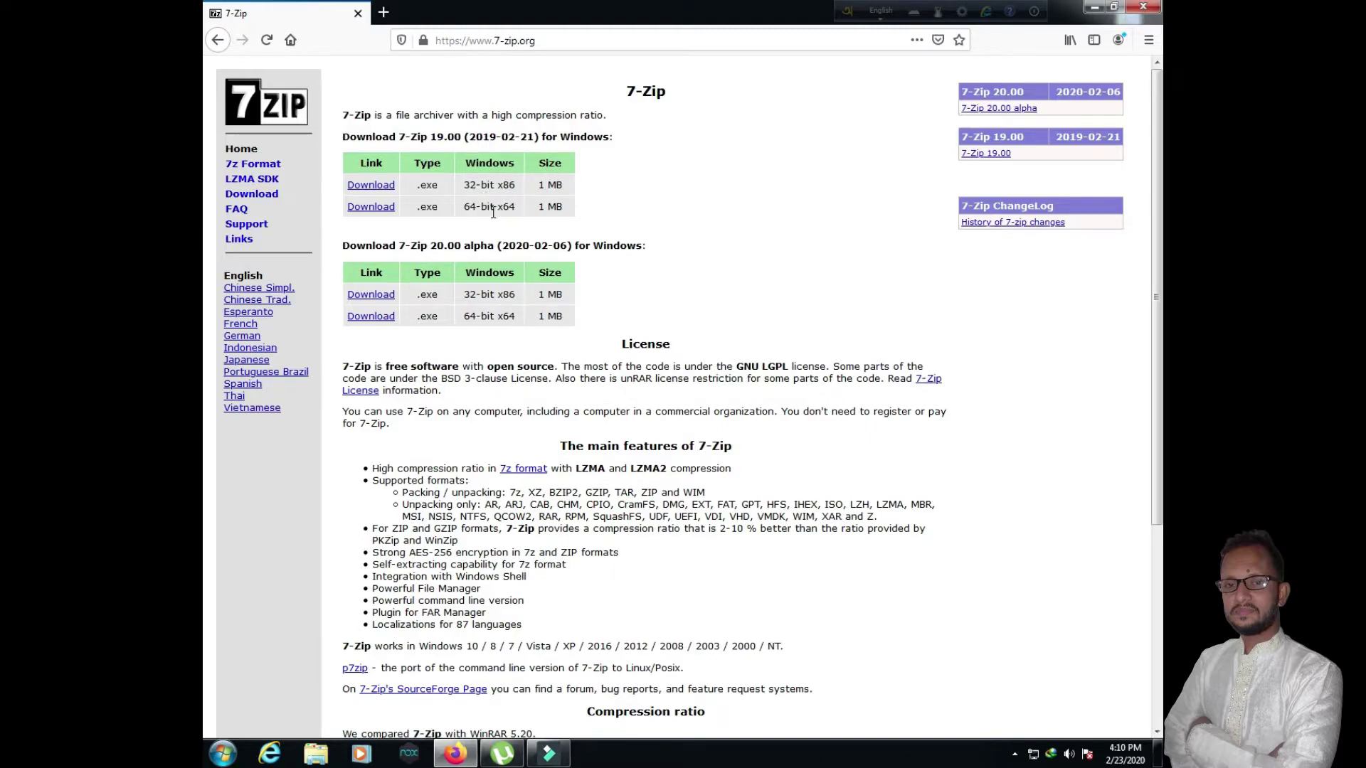
{"action": "left_click", "coordinate": [355, 207]}
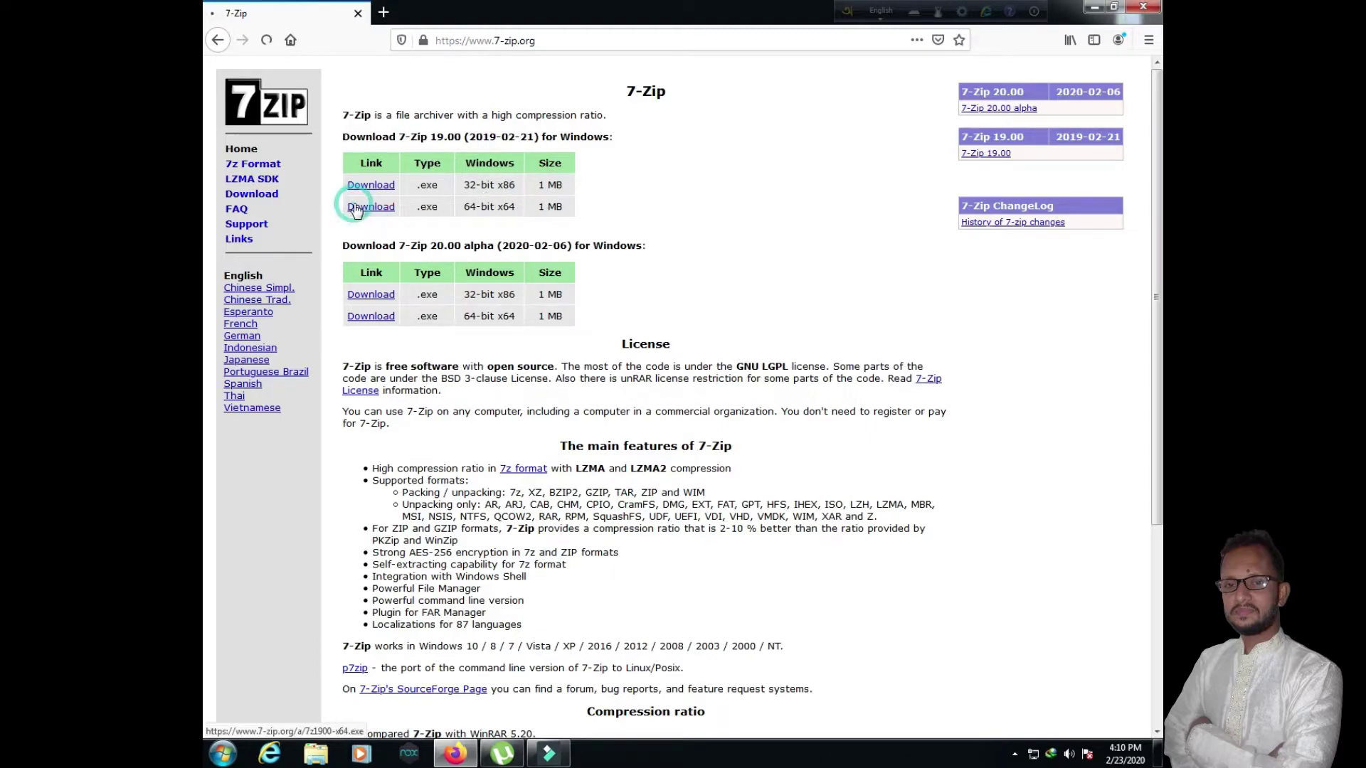
{"action": "left_click", "coordinate": [733, 427]}
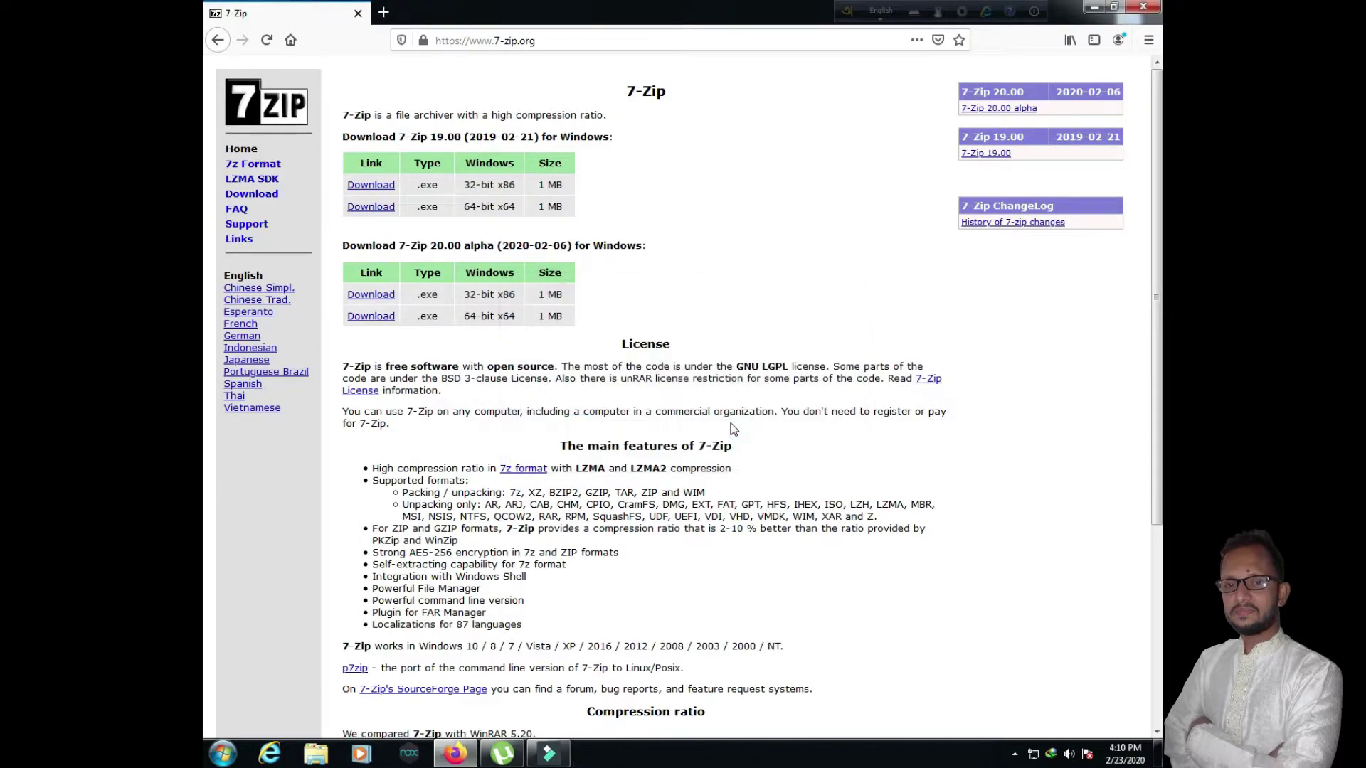
{"action": "left_click", "coordinate": [421, 122]}
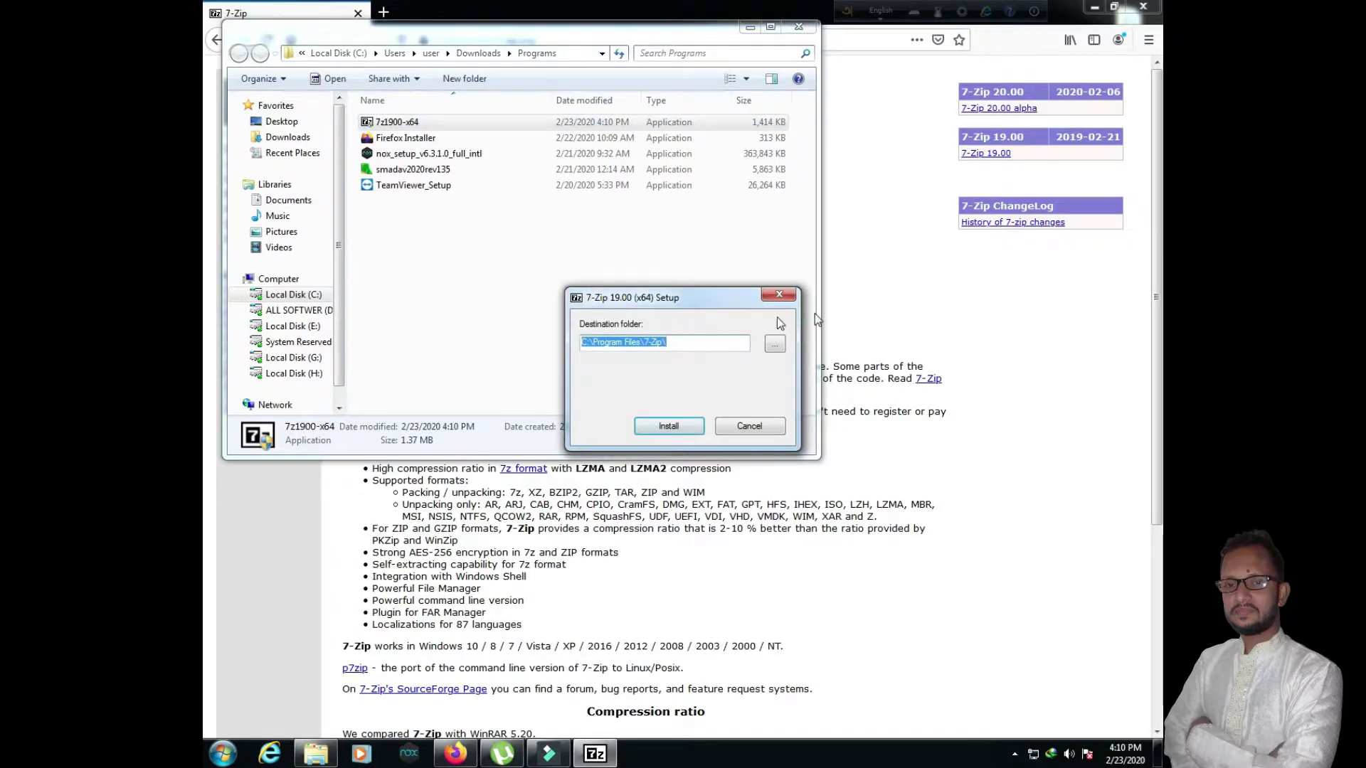
Step: Install 7-Zip into C:\Program Files\7-Zip, close the Downloads window and minimize Firefox
{"action": "left_click", "coordinate": [667, 427]}
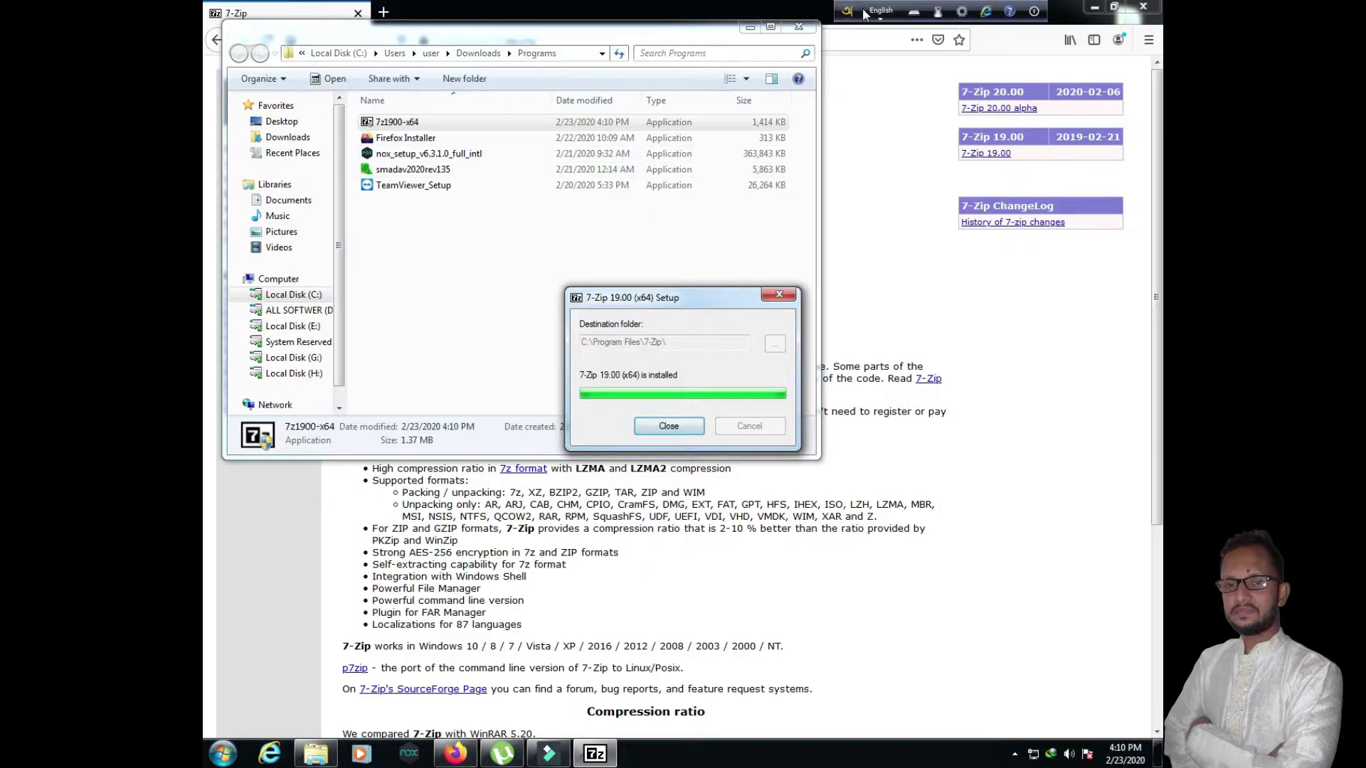
{"action": "left_click", "coordinate": [812, 30]}
{"action": "left_click", "coordinate": [812, 30]}
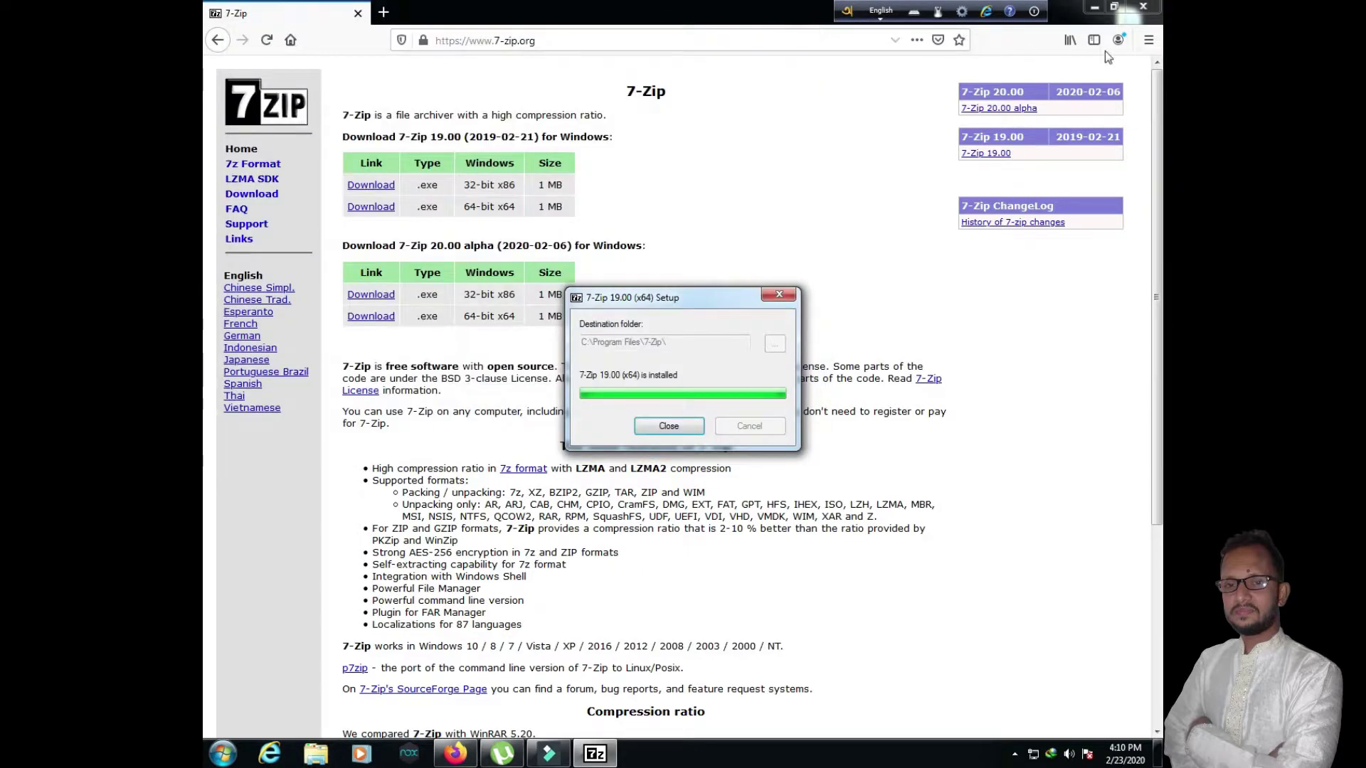
{"action": "left_click", "coordinate": [1096, 13]}
{"action": "left_click", "coordinate": [1093, 10]}
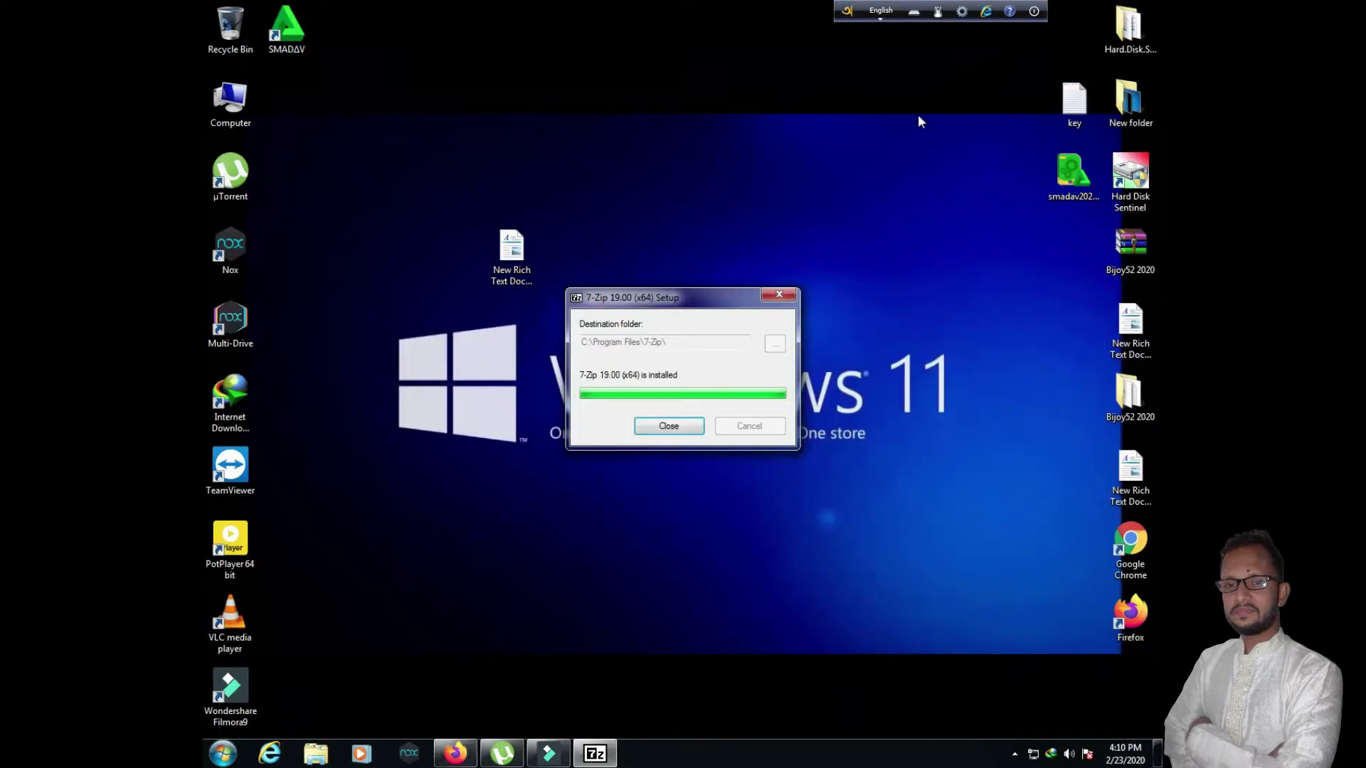
{"action": "left_click", "coordinate": [669, 427]}
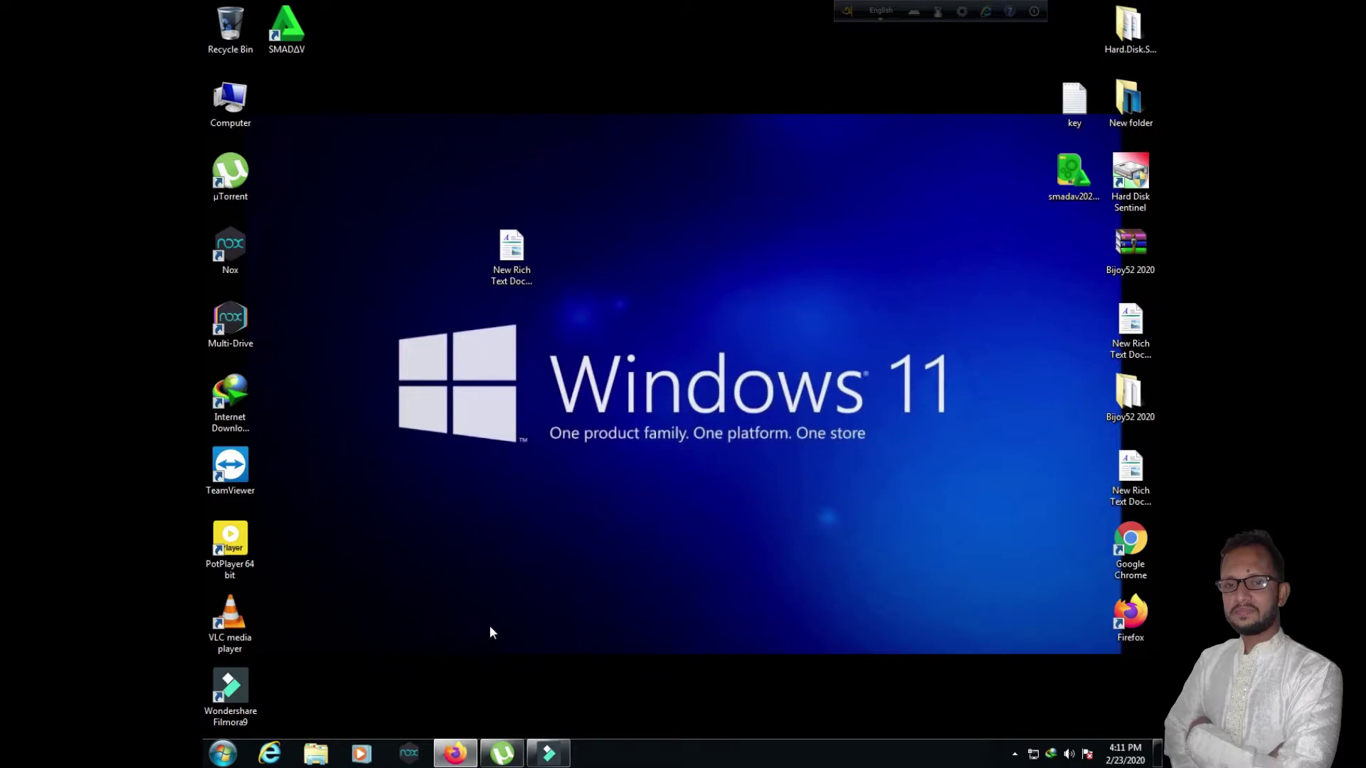
Step: Move the Bijoy52 2020 folder from the right column to the top centre of the desktop
{"action": "left_click_drag", "start_coordinate": [1130, 395], "coordinate": [736, 177]}
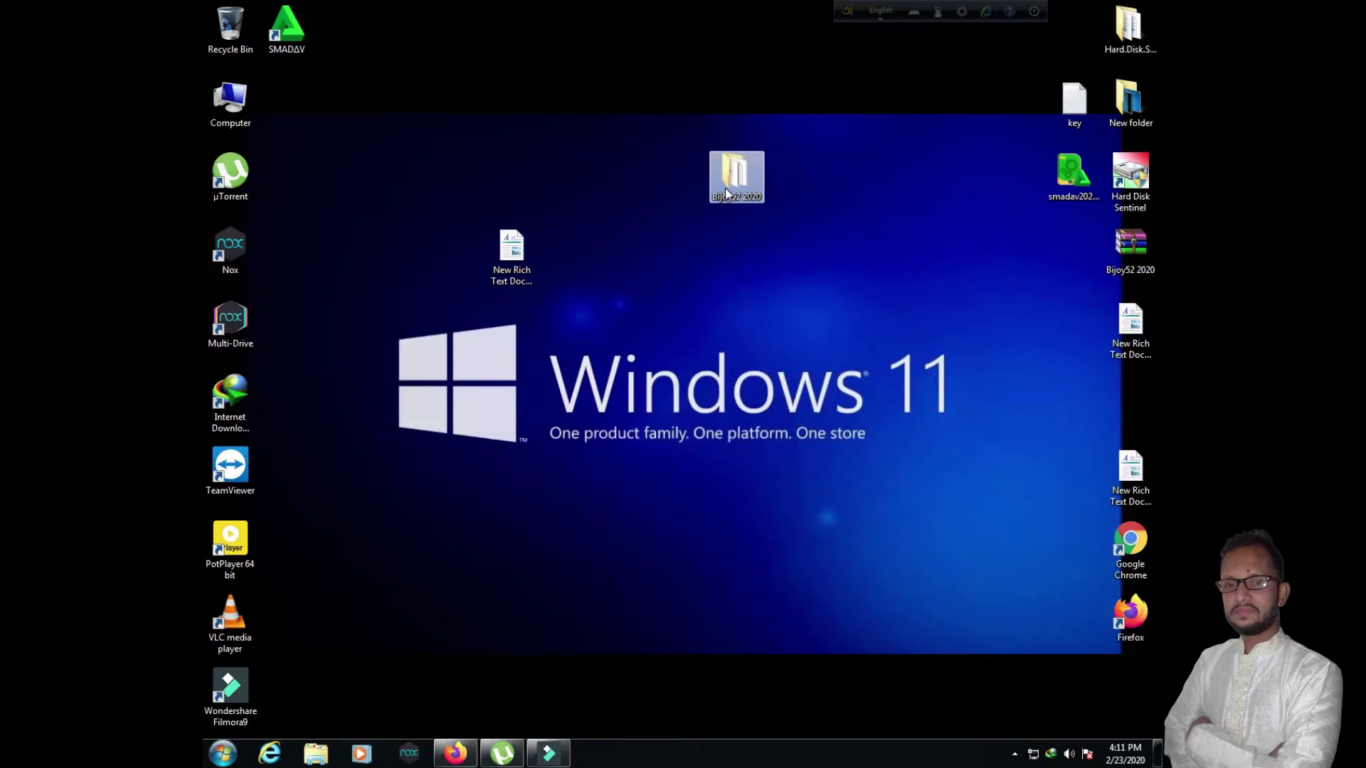
Step: Extract the Bijoy52 2020 archive here with 7-Zip, choosing Yes to All to overwrite files
{"action": "left_click_drag", "start_coordinate": [1131, 231], "coordinate": [852, 172]}
{"action": "right_click", "coordinate": [848, 158]}
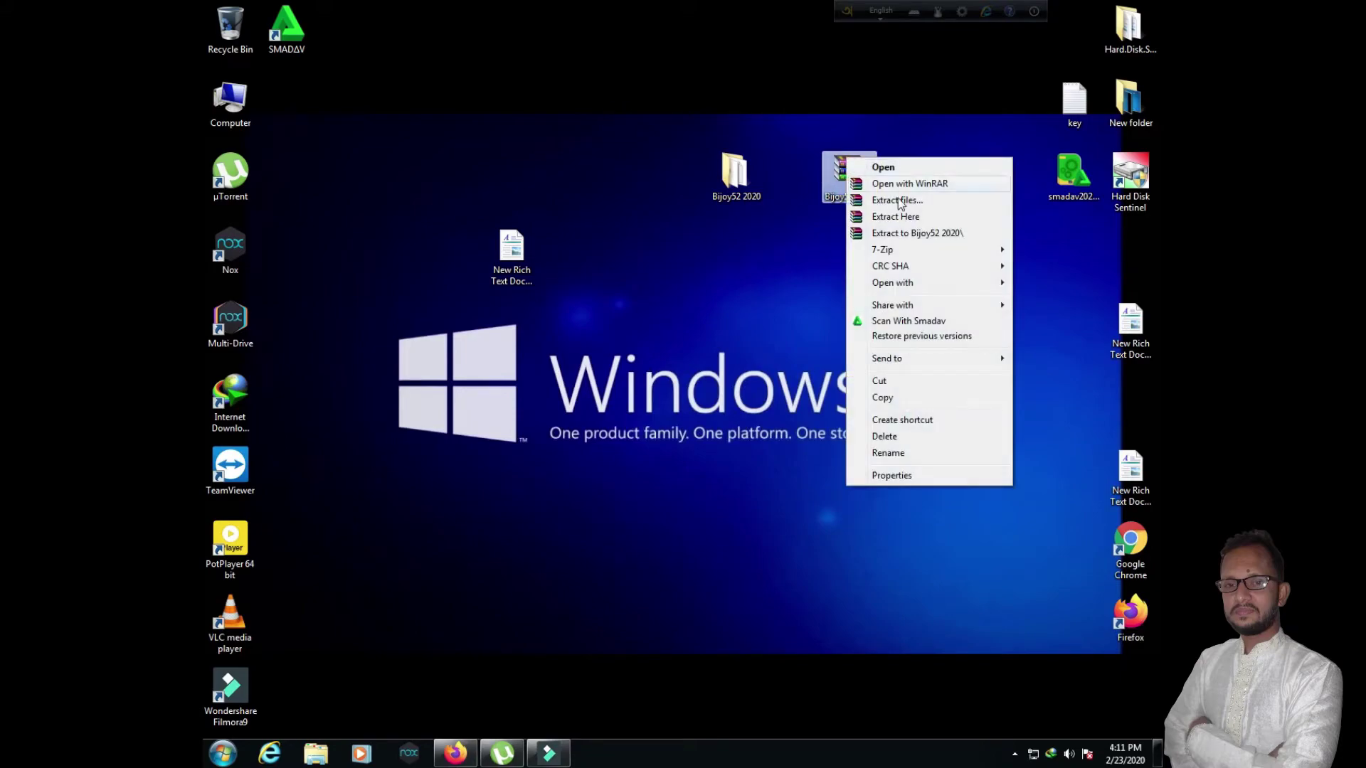
{"action": "mouse_move", "coordinate": [883, 252]}
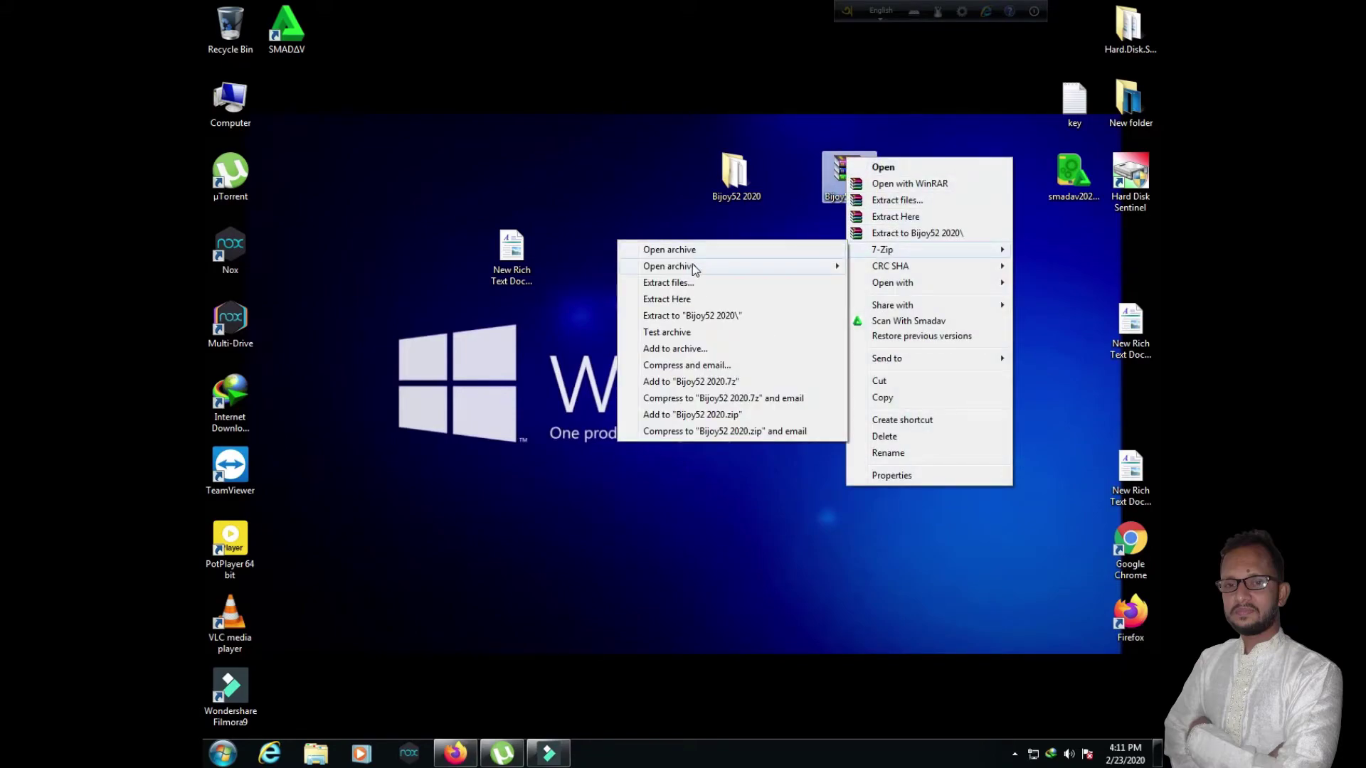
{"action": "left_click", "coordinate": [678, 300]}
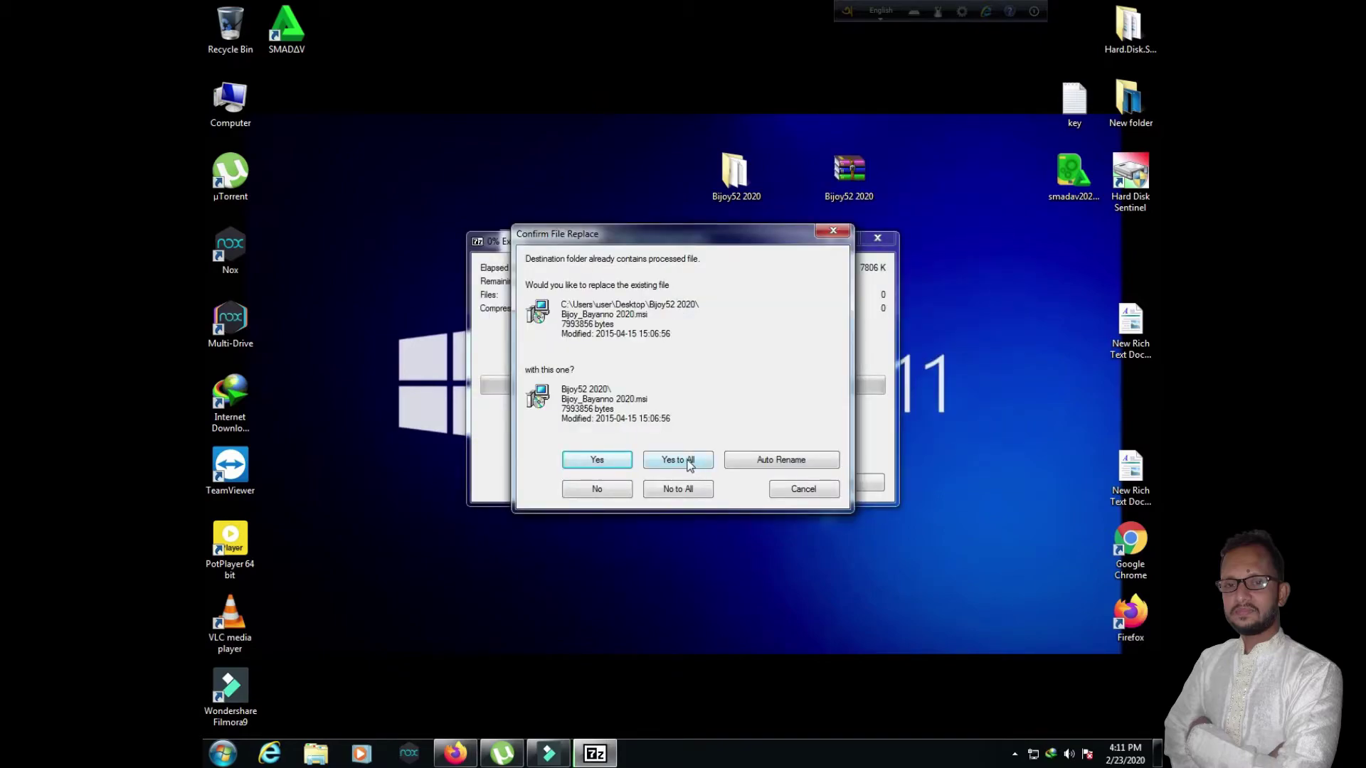
{"action": "left_click", "coordinate": [686, 461]}
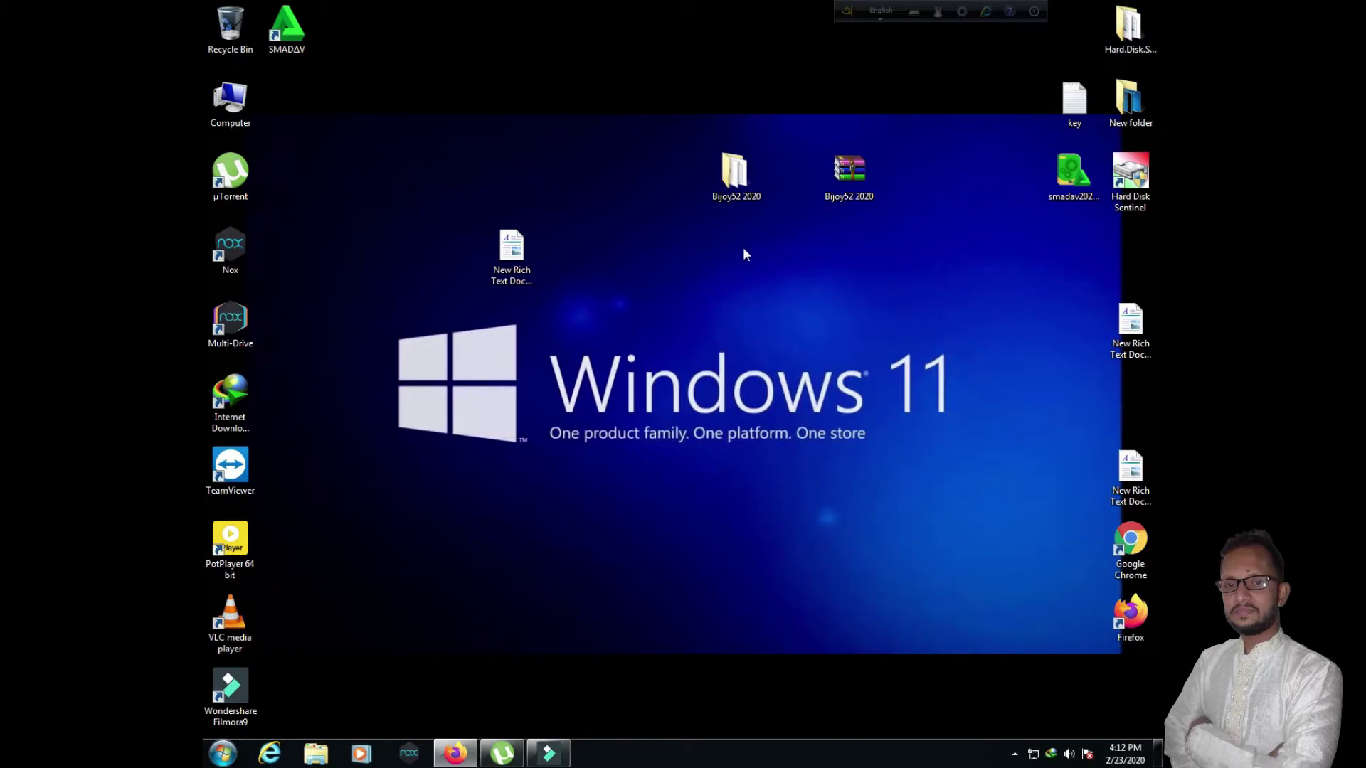
{"action": "right_click", "coordinate": [736, 185]}
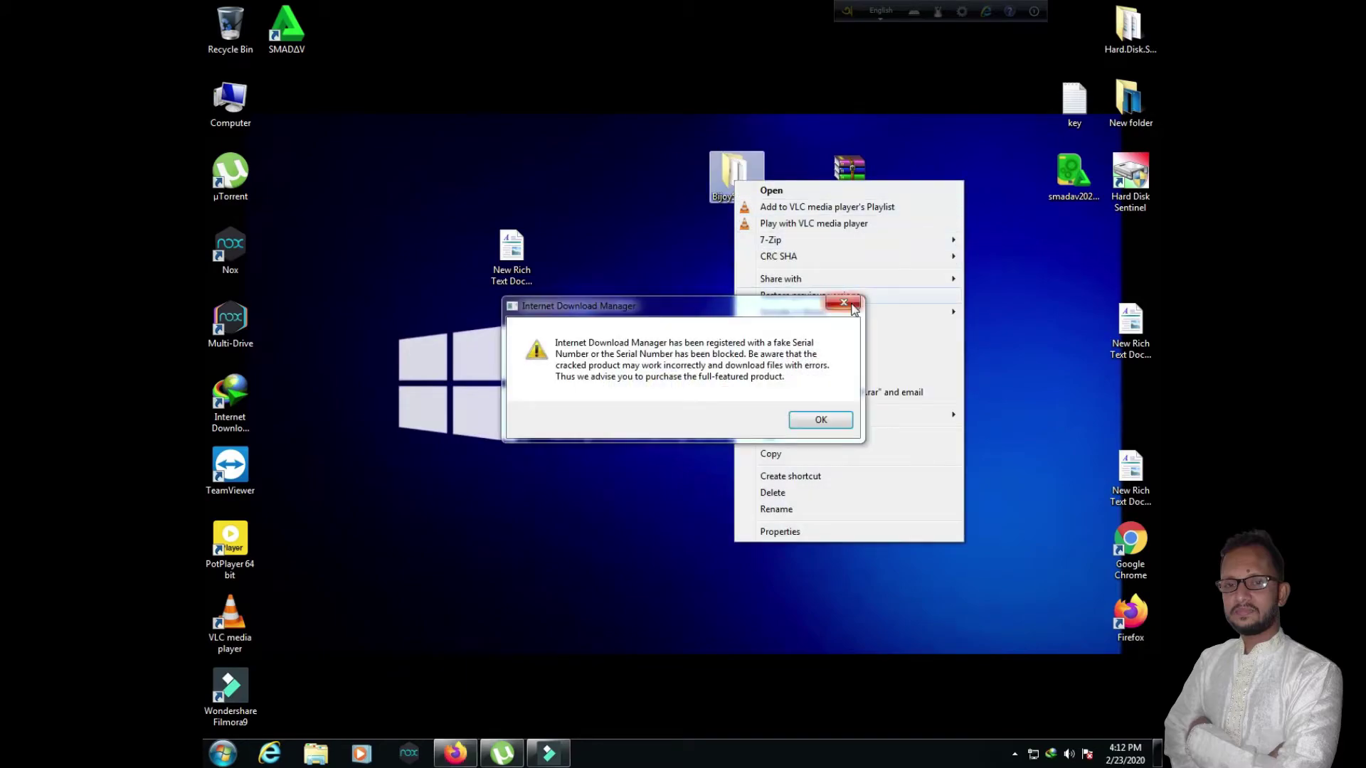
Step: Dismiss the stray warning and properties windows, then open 7-Zip's Add to archive for Bijoy52 2020
{"action": "left_click", "coordinate": [810, 295]}
{"action": "left_click", "coordinate": [1114, 316]}
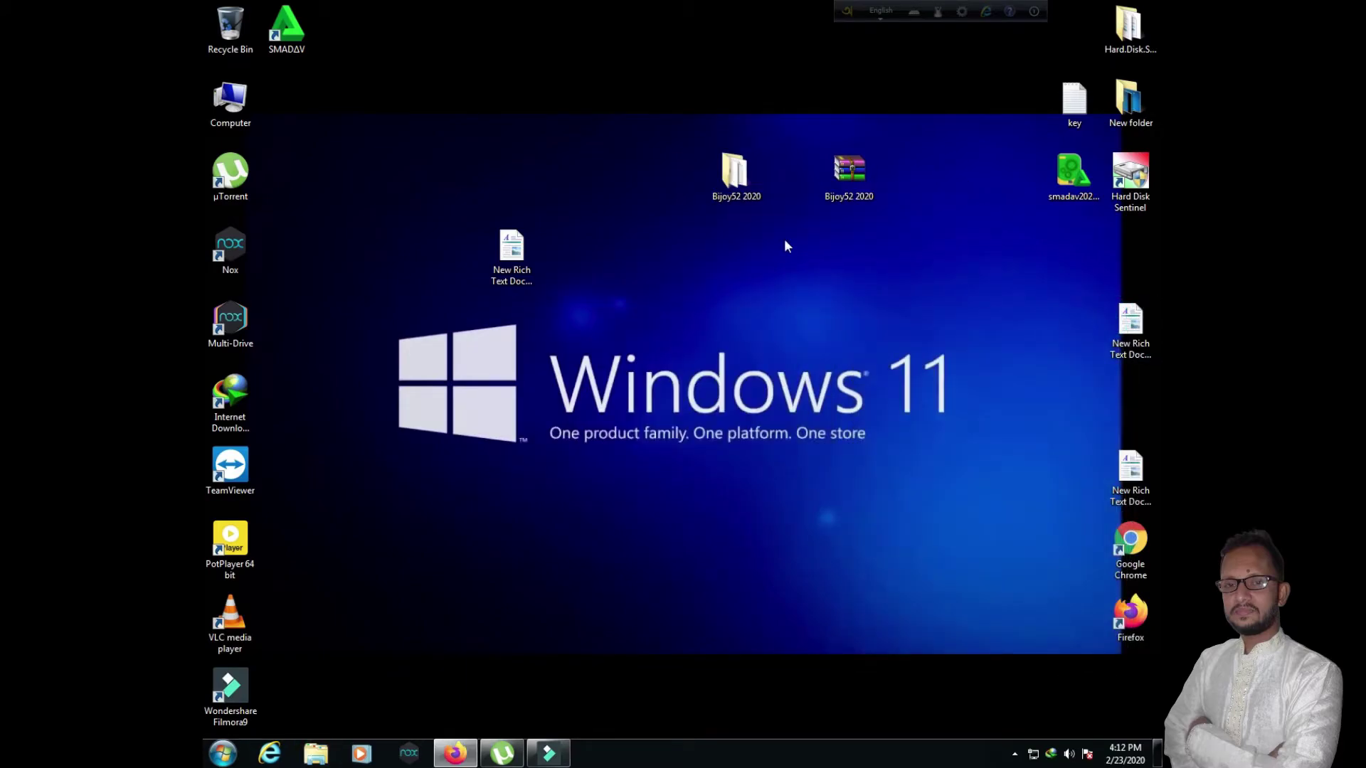
{"action": "right_click", "coordinate": [740, 191]}
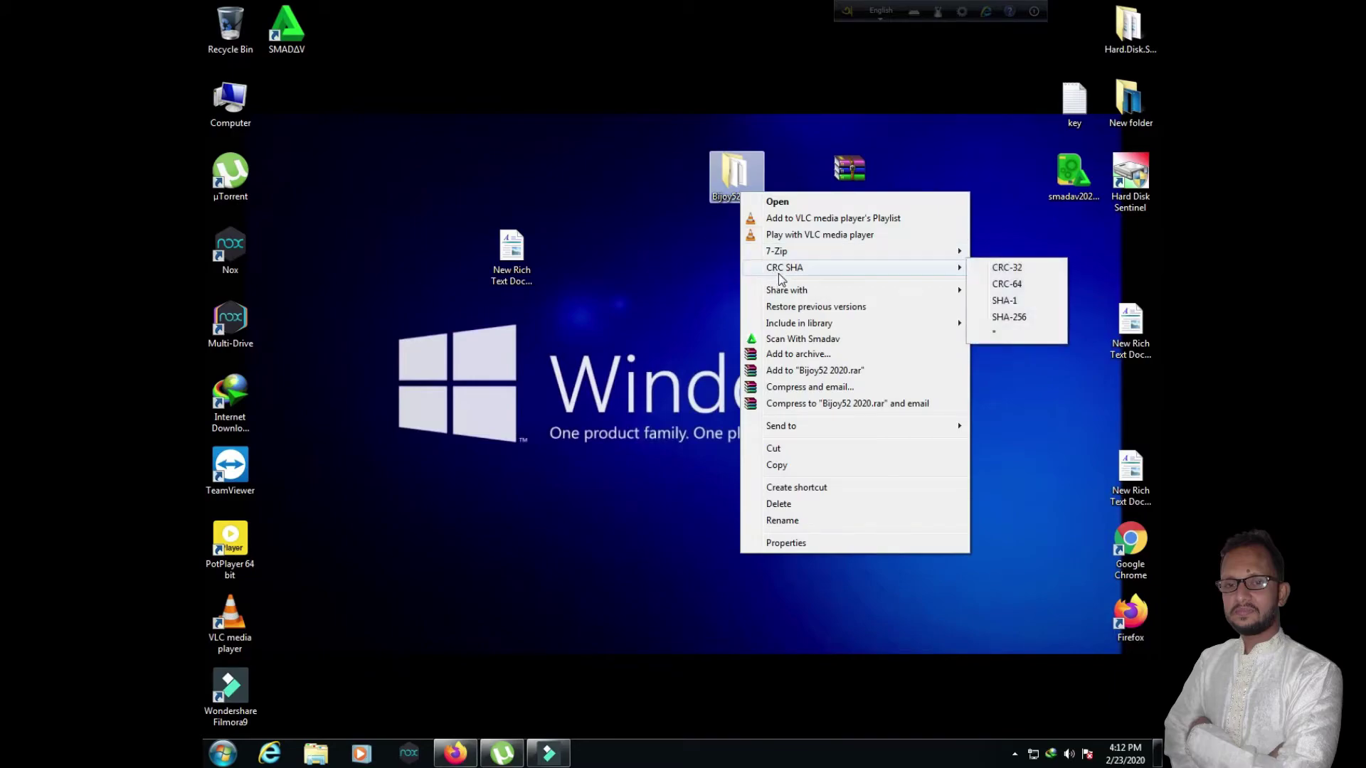
{"action": "mouse_move", "coordinate": [787, 256]}
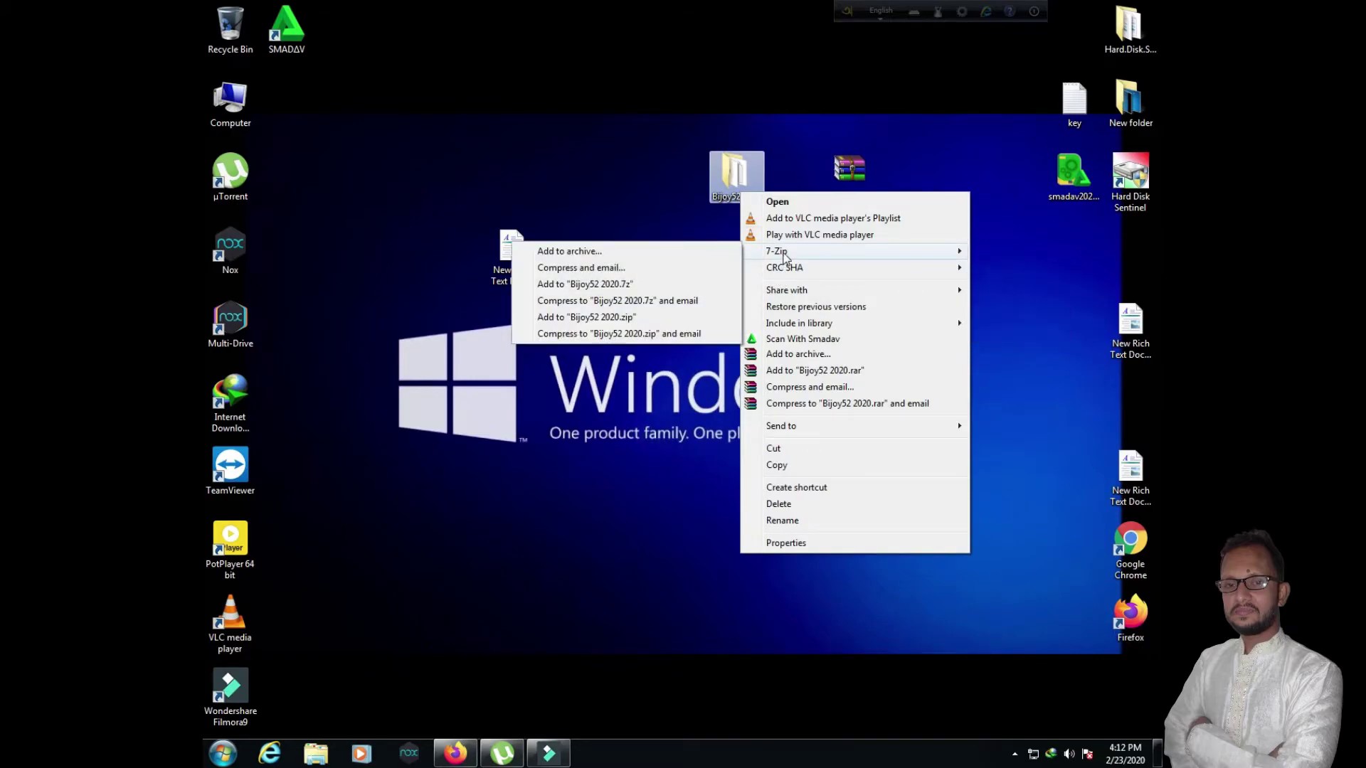
{"action": "left_click", "coordinate": [583, 251]}
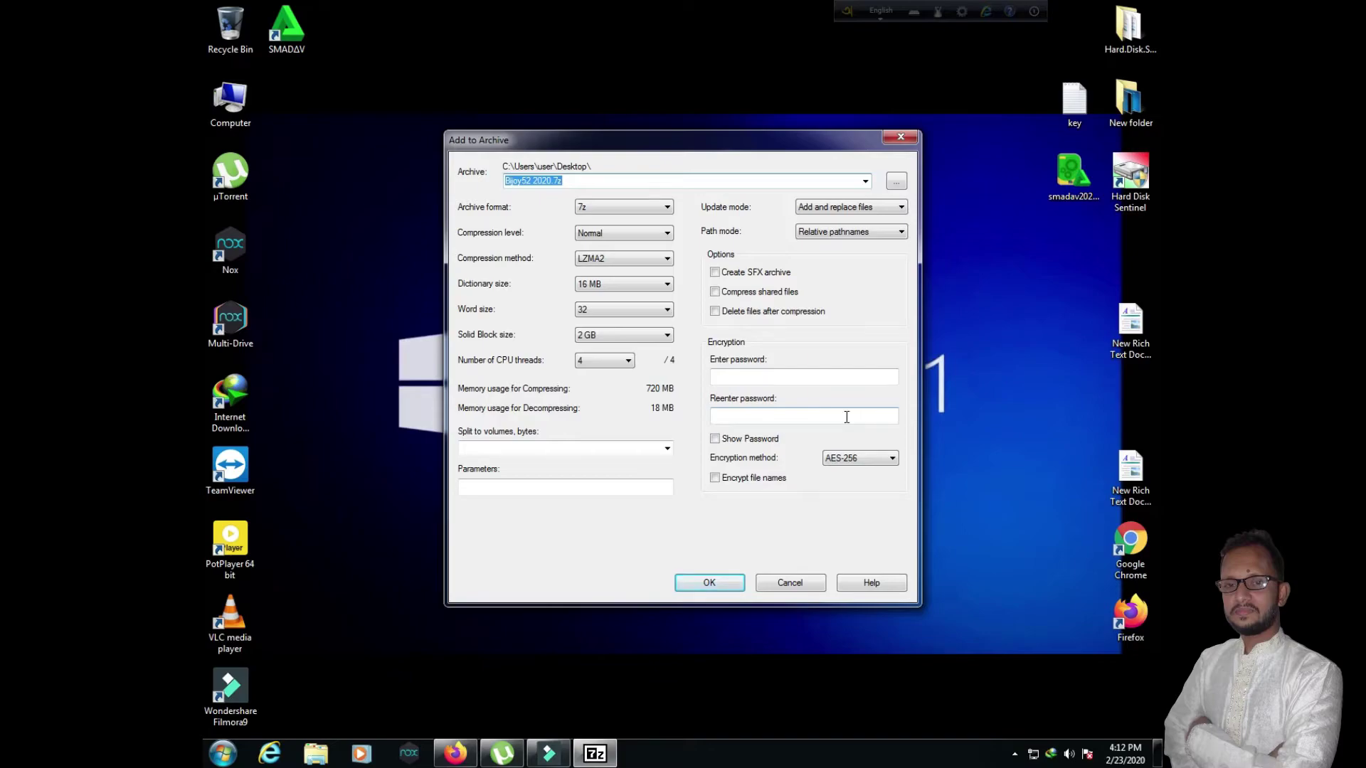
Step: Keep the 7z format, enter and confirm an archive password, and create the archive
{"action": "left_click", "coordinate": [602, 208]}
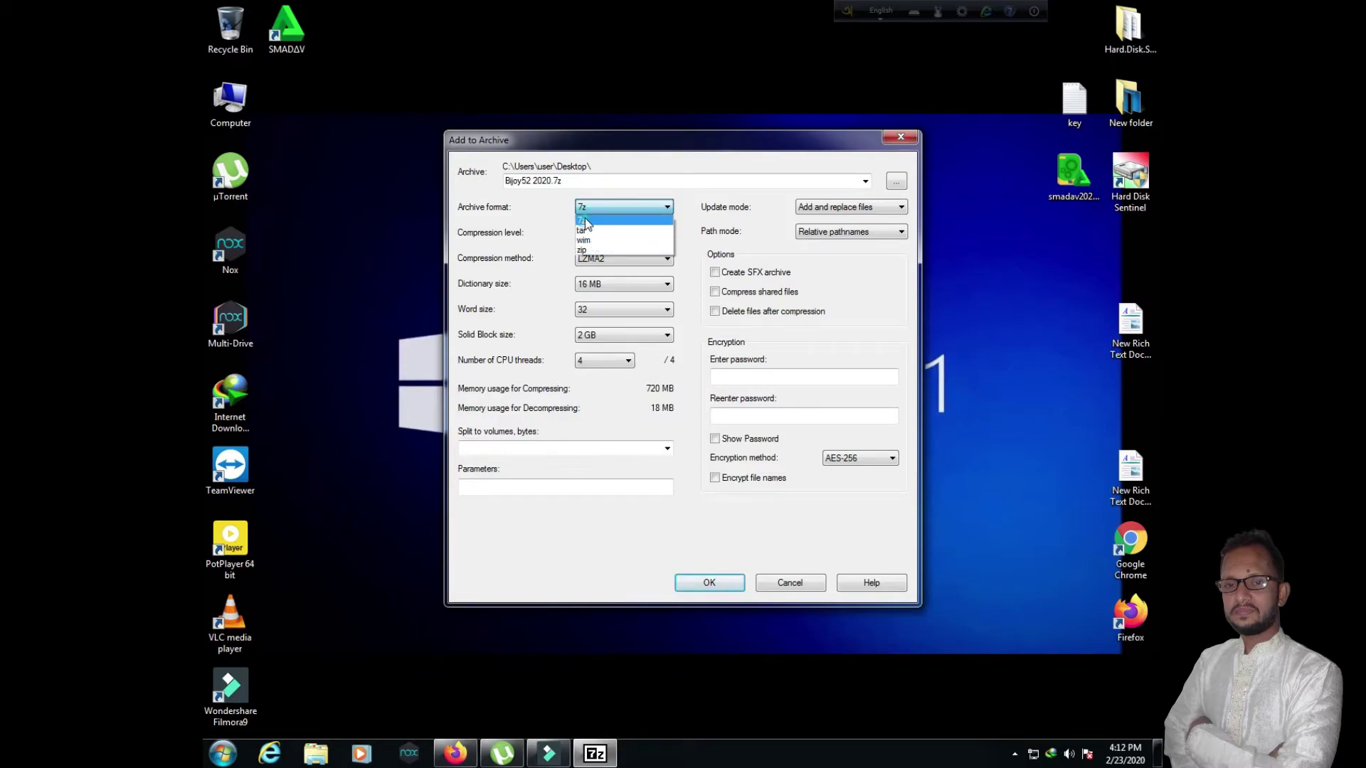
{"action": "left_click", "coordinate": [585, 221]}
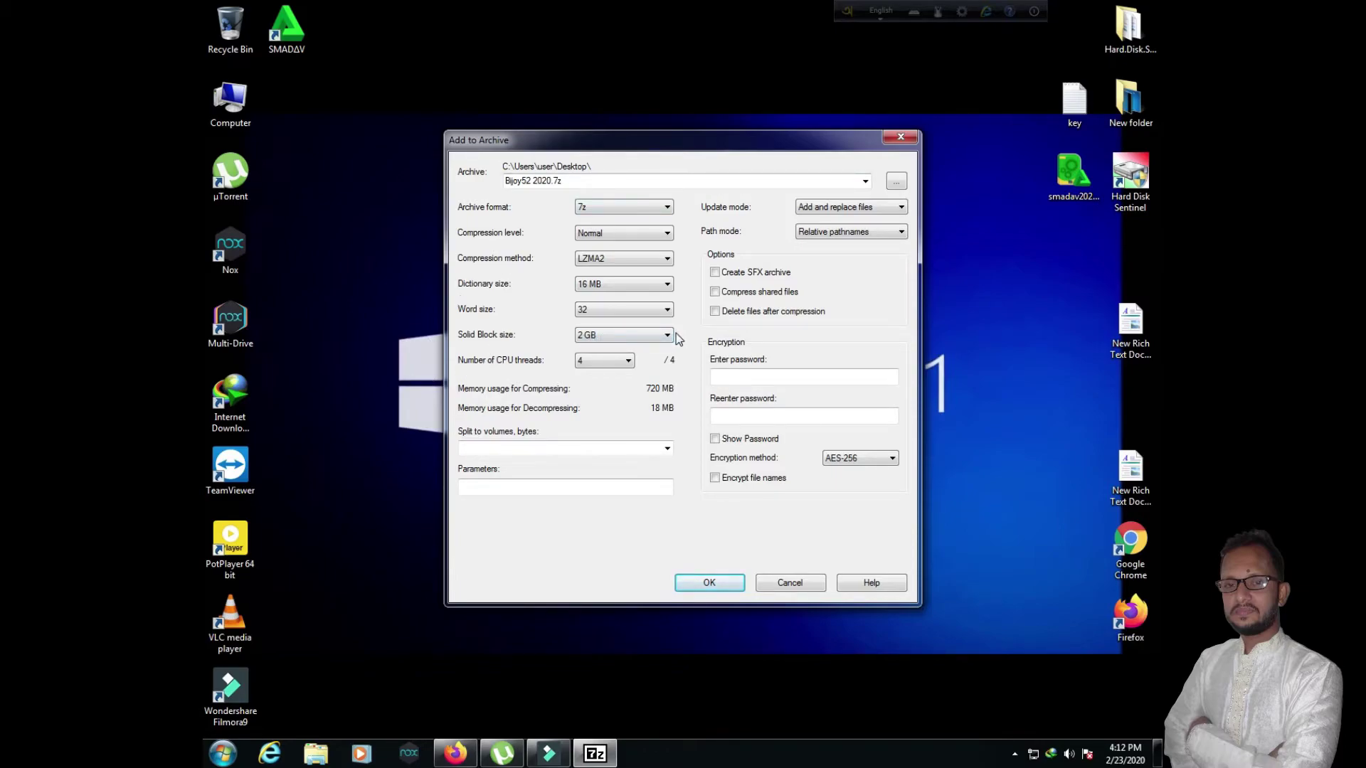
{"action": "left_click", "coordinate": [745, 375]}
{"action": "type", "text": "123"}
{"action": "left_click", "coordinate": [735, 422]}
{"action": "type", "text": "1"}
{"action": "left_click", "coordinate": [705, 582]}
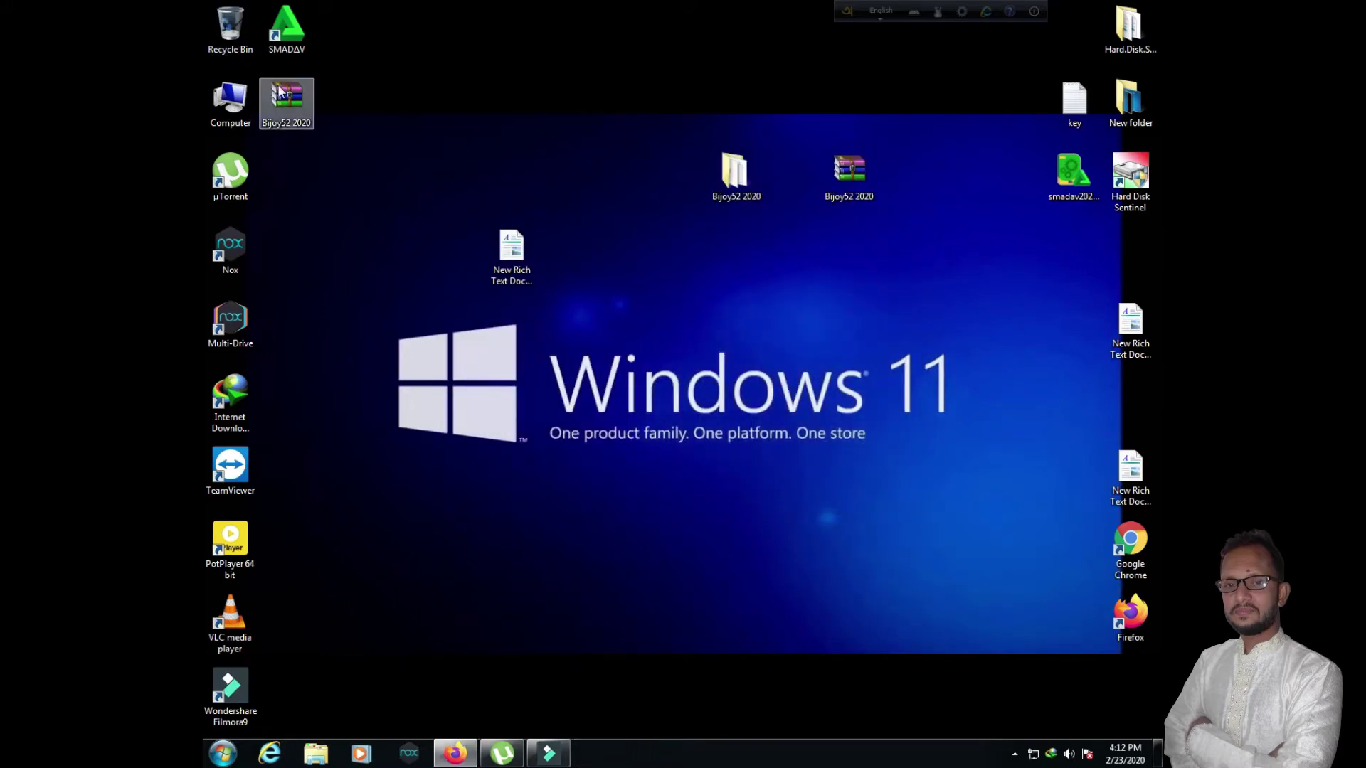
Step: Try Extract Here on the new archive, cancel at the password prompt, then reopen Firefox
{"action": "left_click_drag", "start_coordinate": [284, 100], "coordinate": [407, 79]}
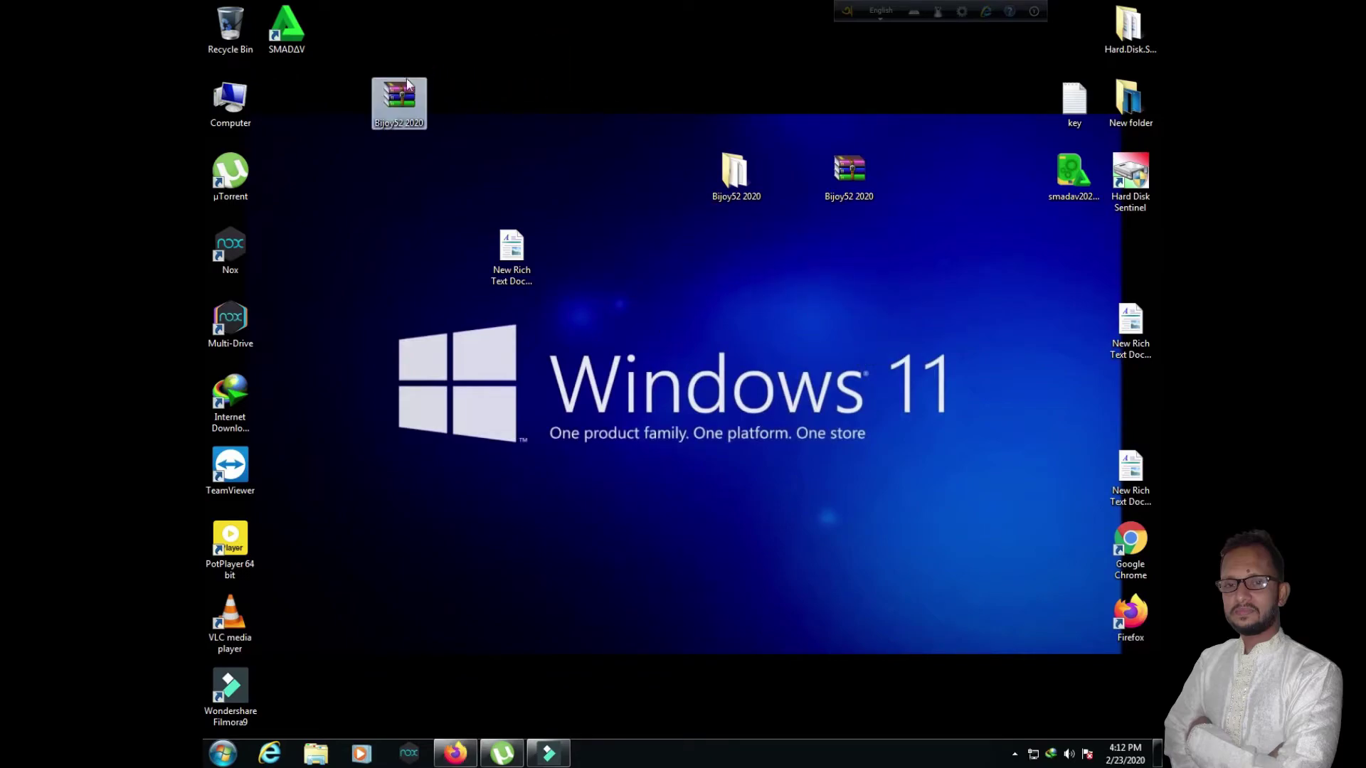
{"action": "right_click", "coordinate": [400, 101]}
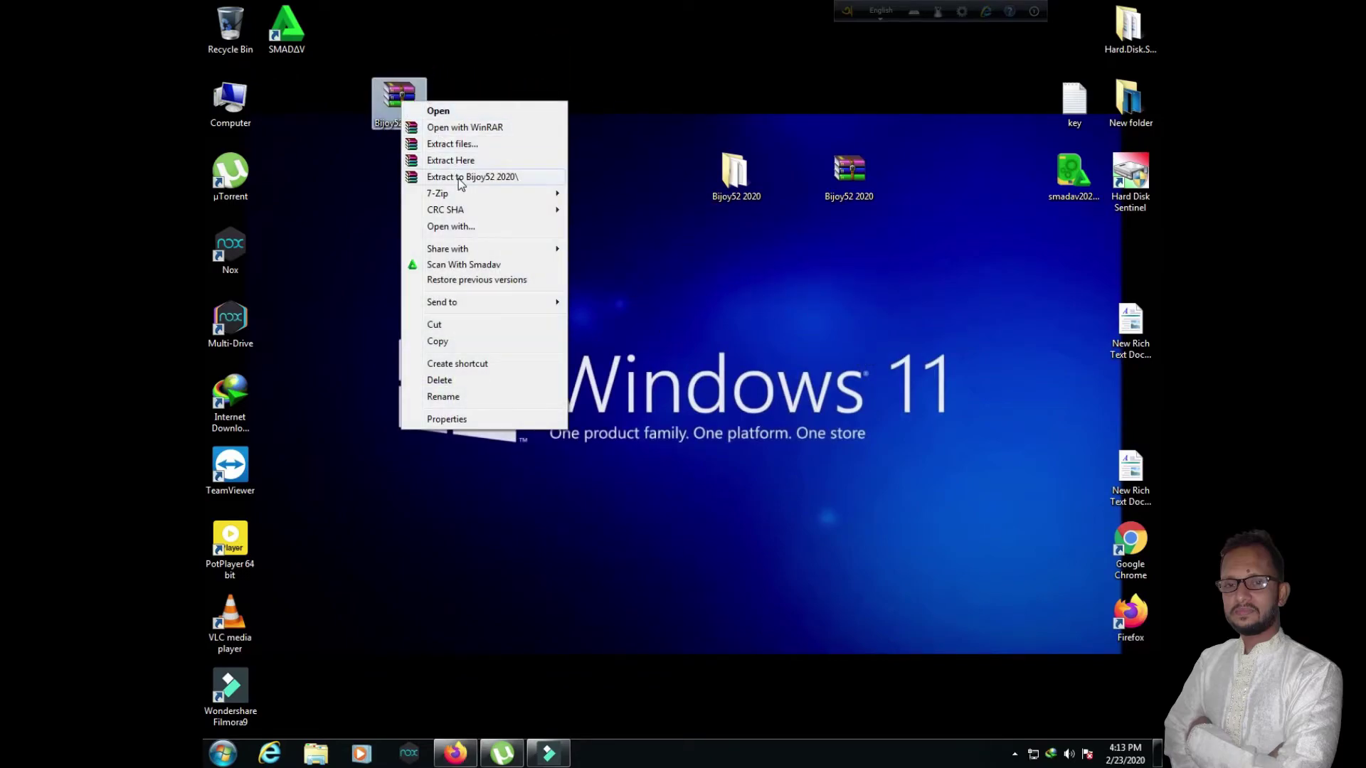
{"action": "mouse_move", "coordinate": [458, 190]}
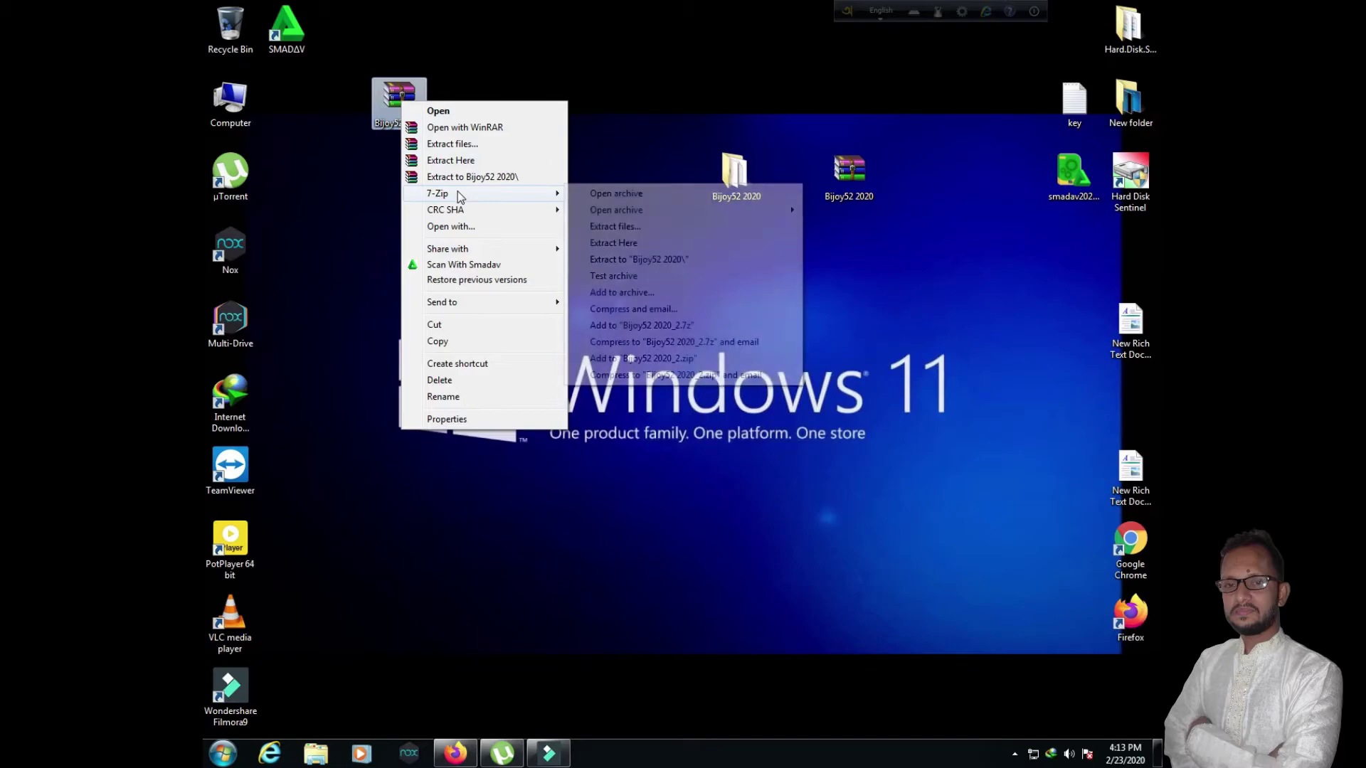
{"action": "left_click", "coordinate": [623, 245]}
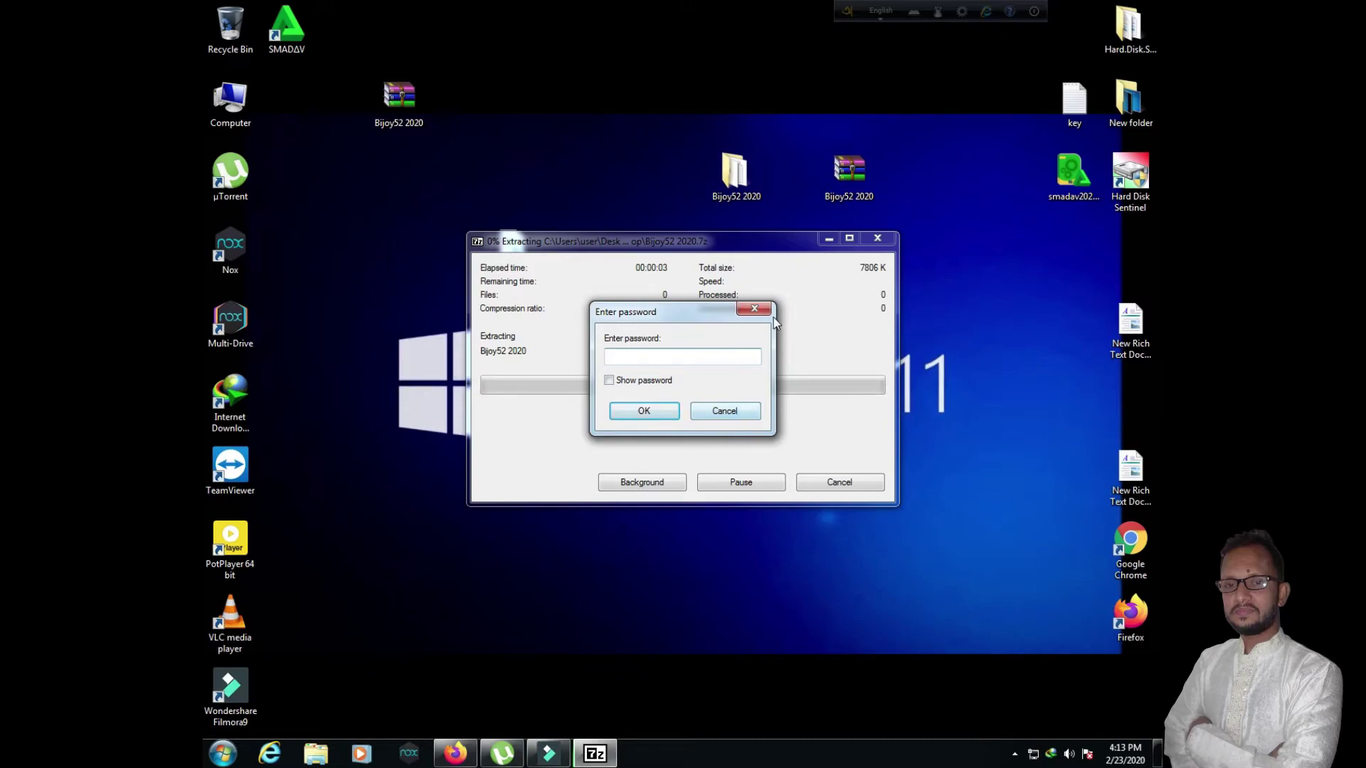
{"action": "left_click", "coordinate": [755, 308]}
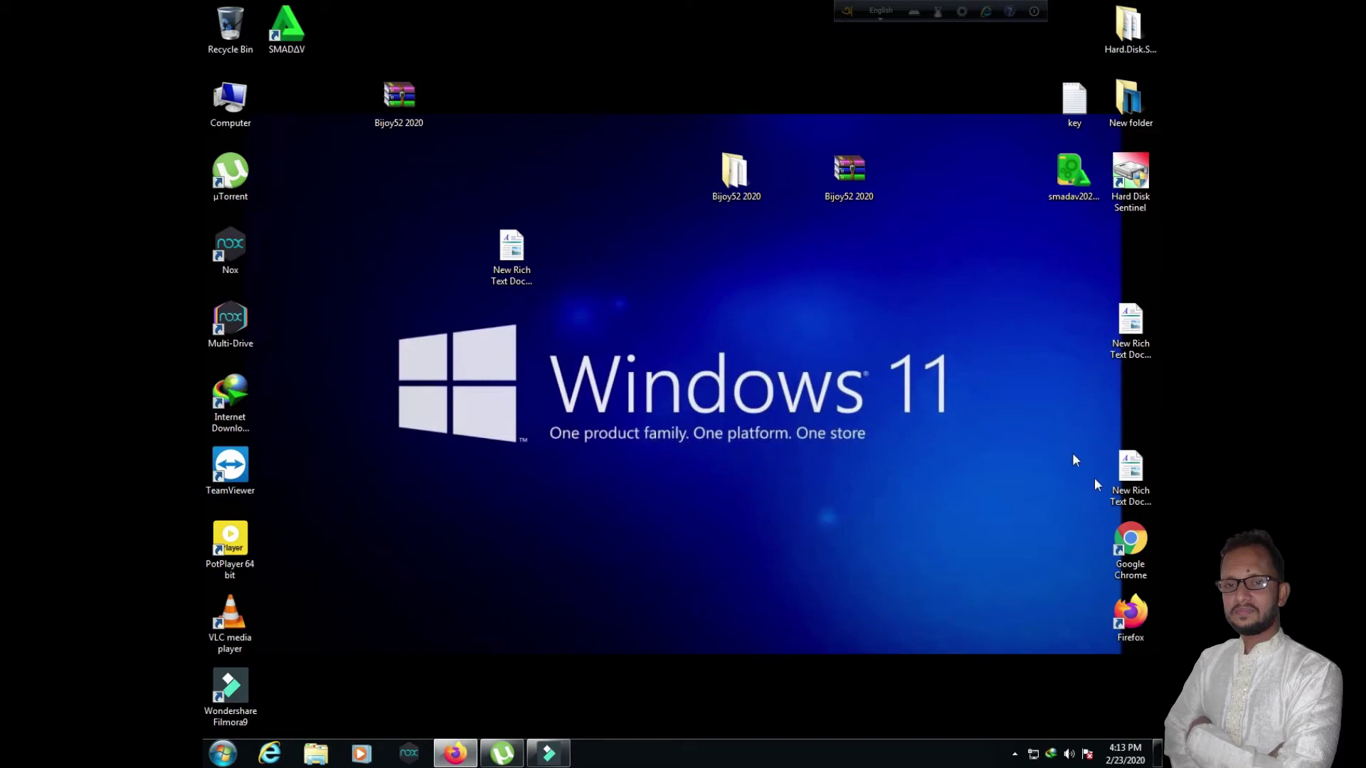
{"action": "double_click", "coordinate": [1137, 614]}
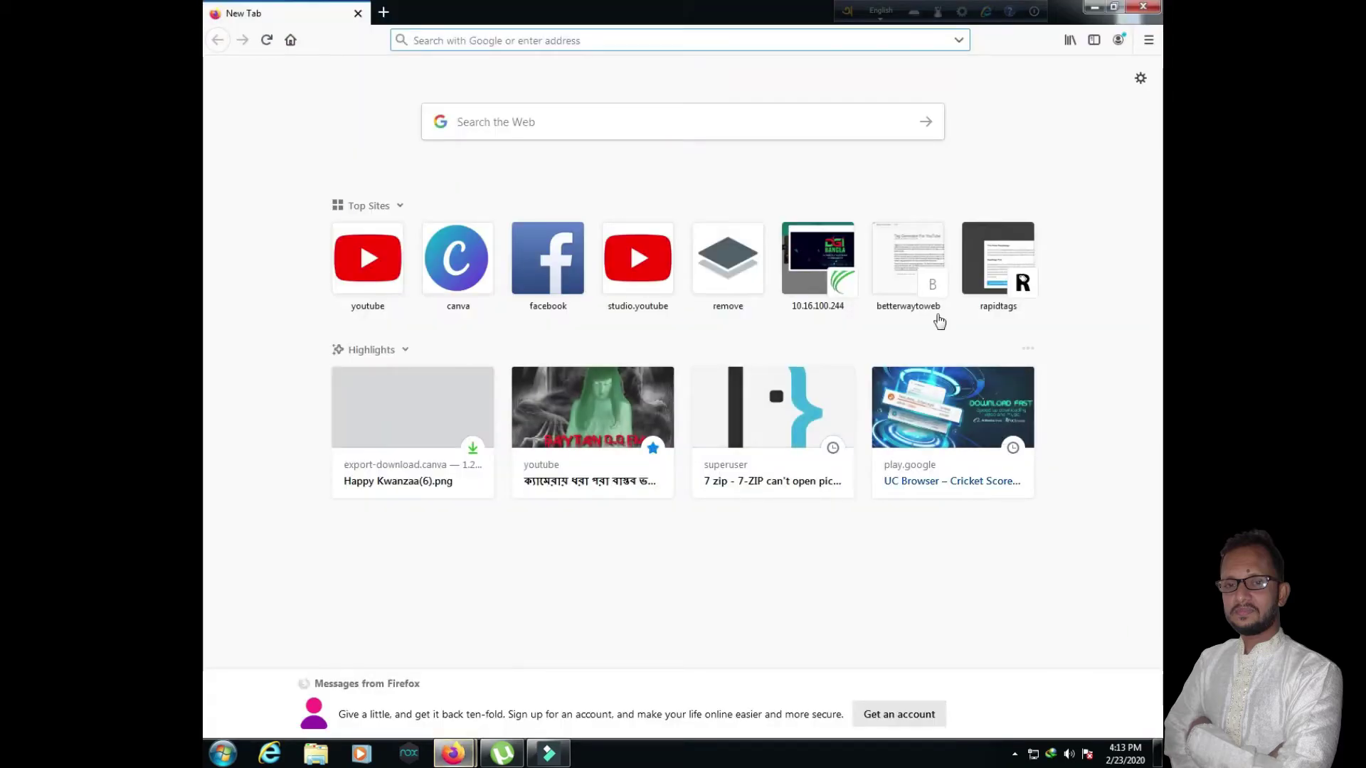
{"action": "left_click", "coordinate": [360, 268]}
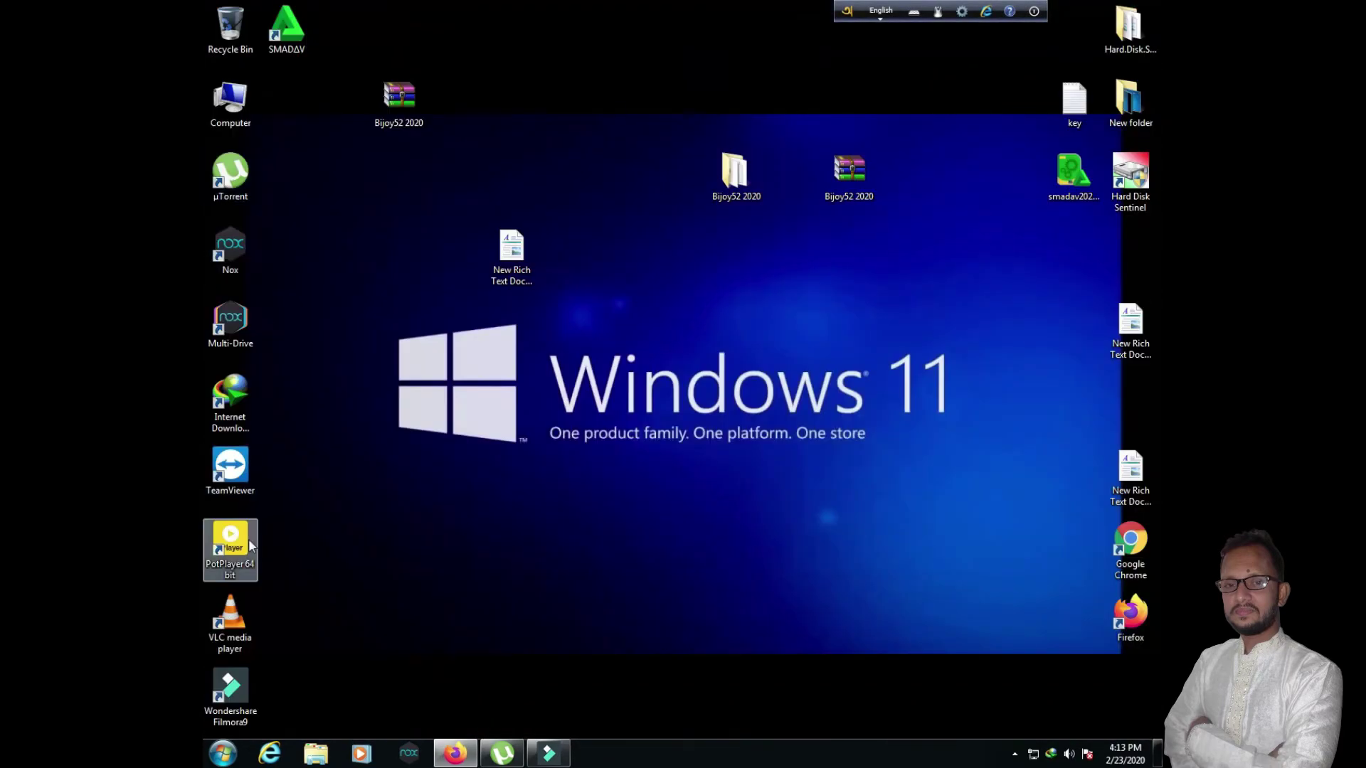
{"action": "double_click", "coordinate": [1147, 546]}
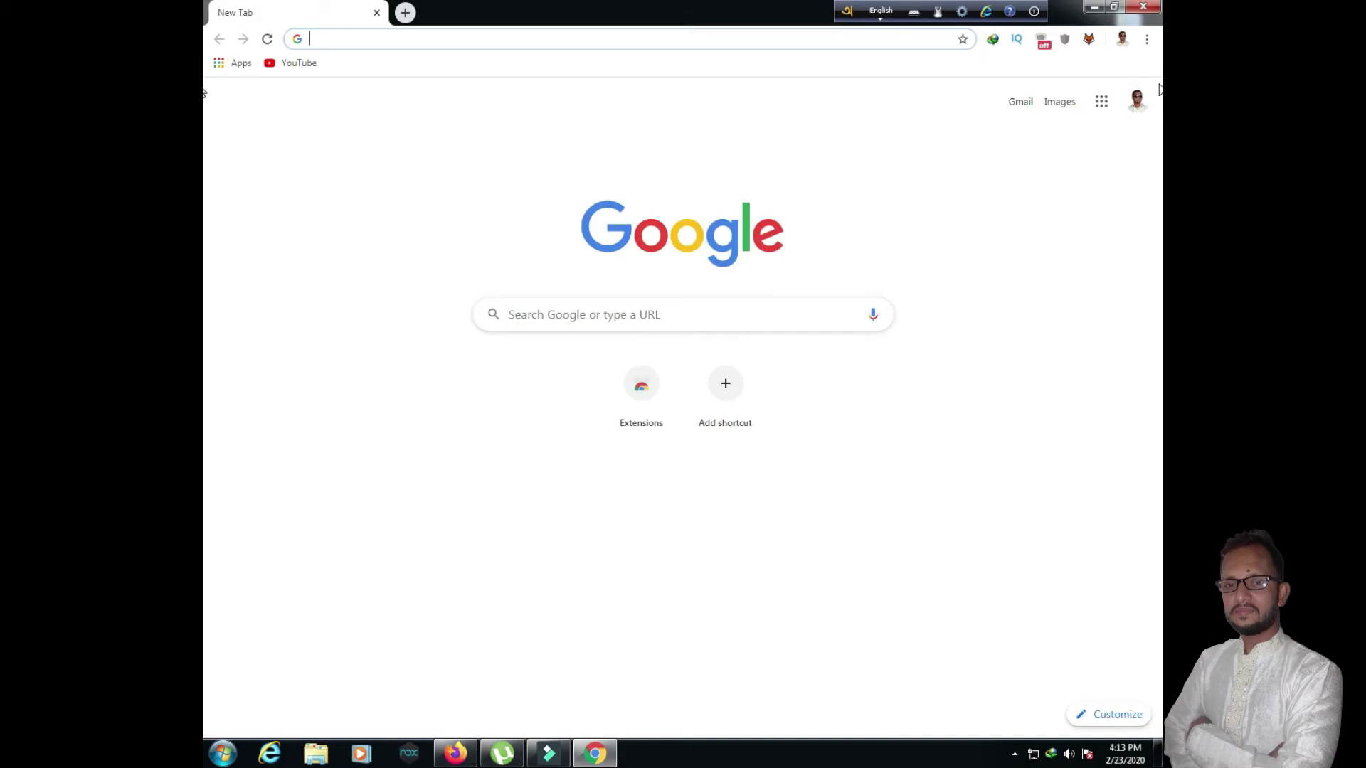
Step: Go to Your channel from the YouTube avatar menu and scroll down through its uploaded videos
{"action": "left_click", "coordinate": [1135, 100]}
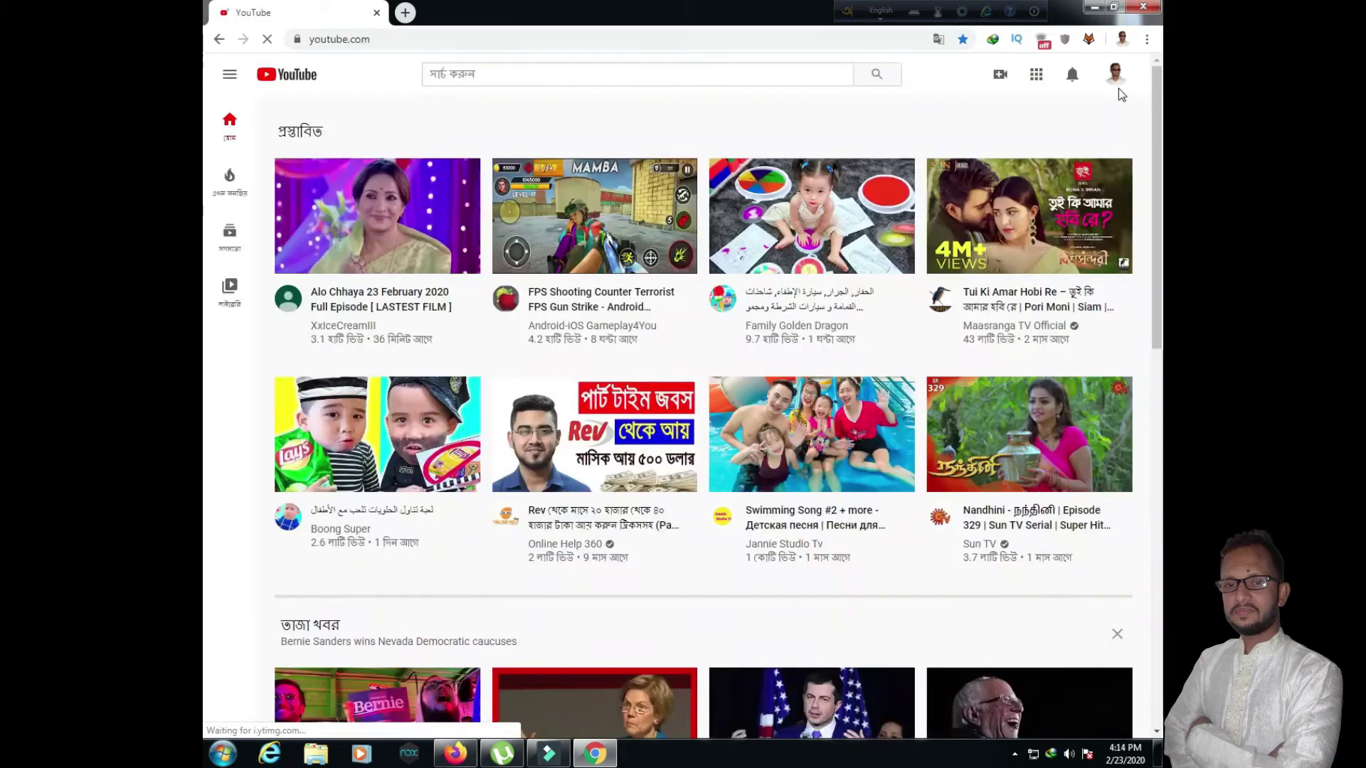
{"action": "left_click", "coordinate": [1116, 78]}
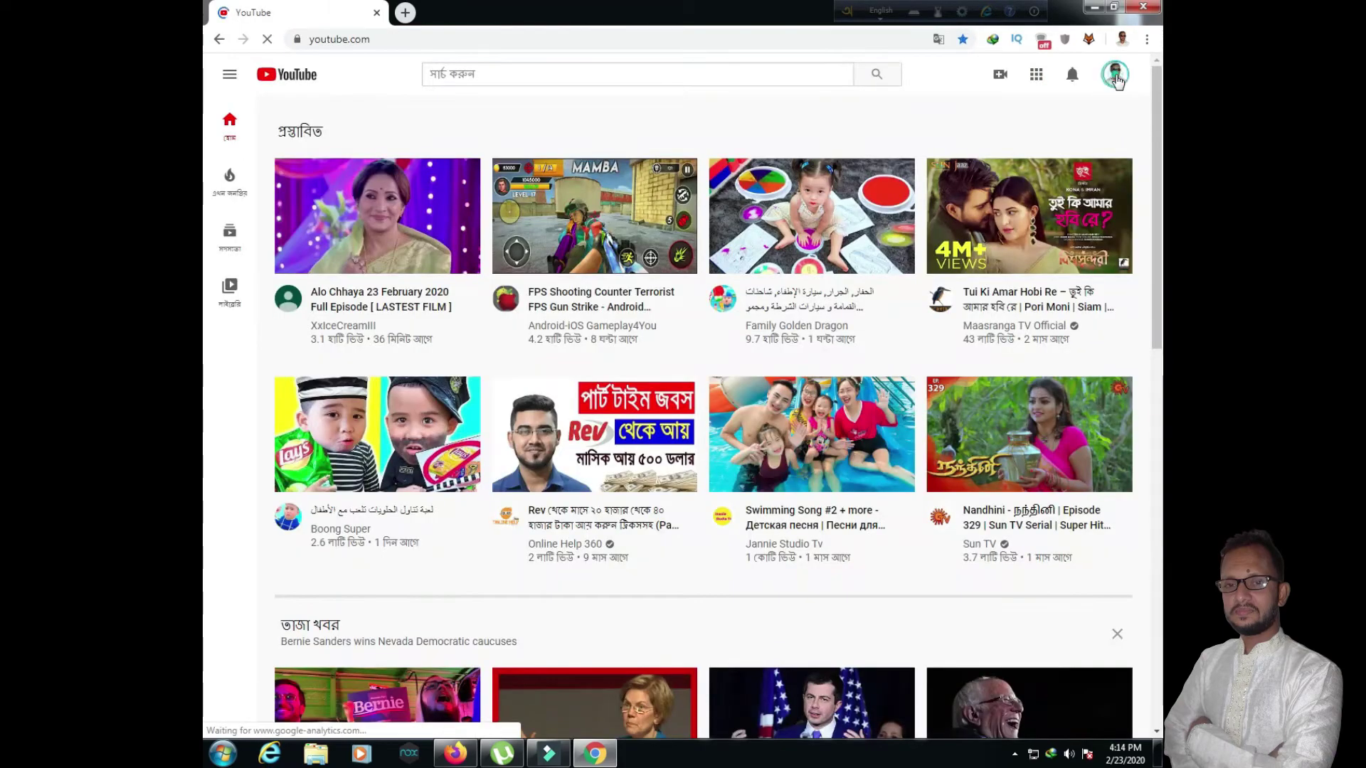
{"action": "left_click", "coordinate": [966, 192]}
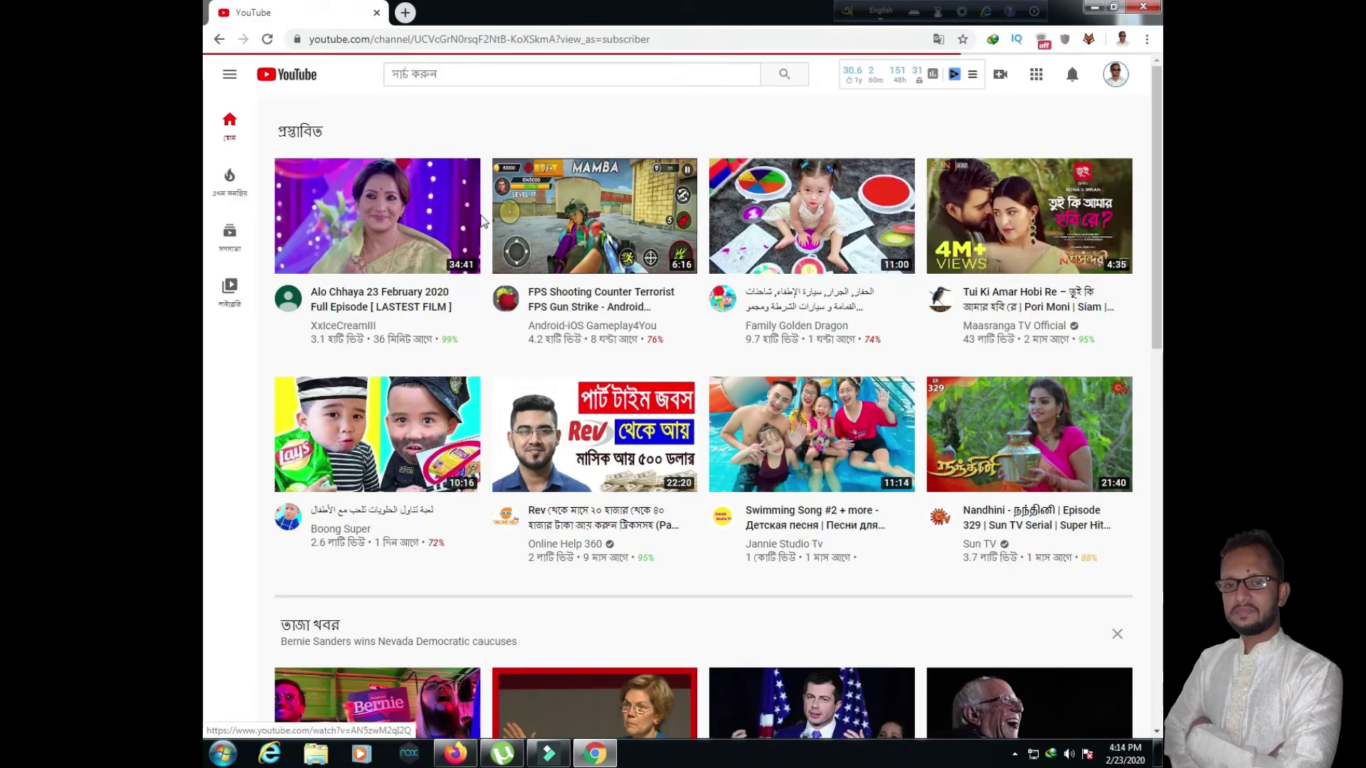
{"action": "scroll", "coordinate": [478, 436], "scroll_direction": "down", "scroll_amount": 3}
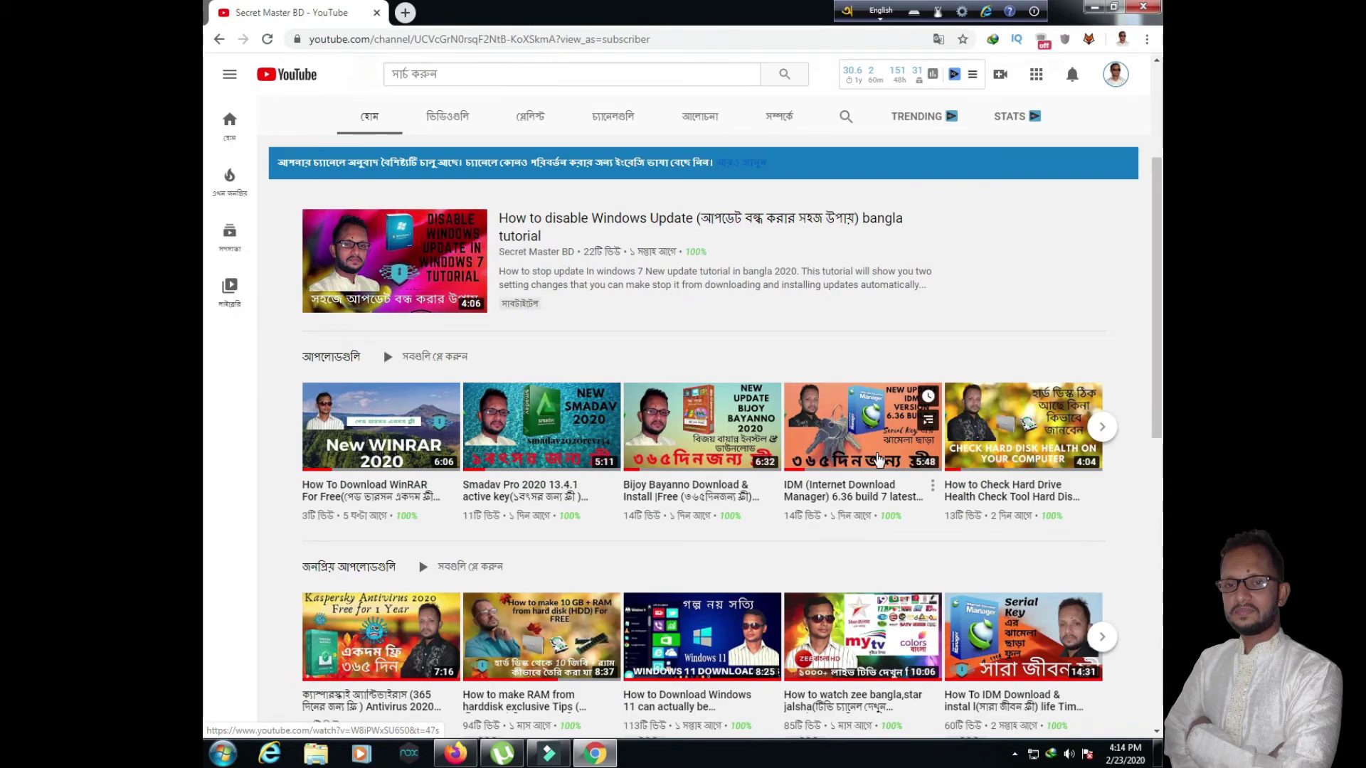
{"action": "scroll", "coordinate": [801, 442], "scroll_direction": "down", "scroll_amount": 2}
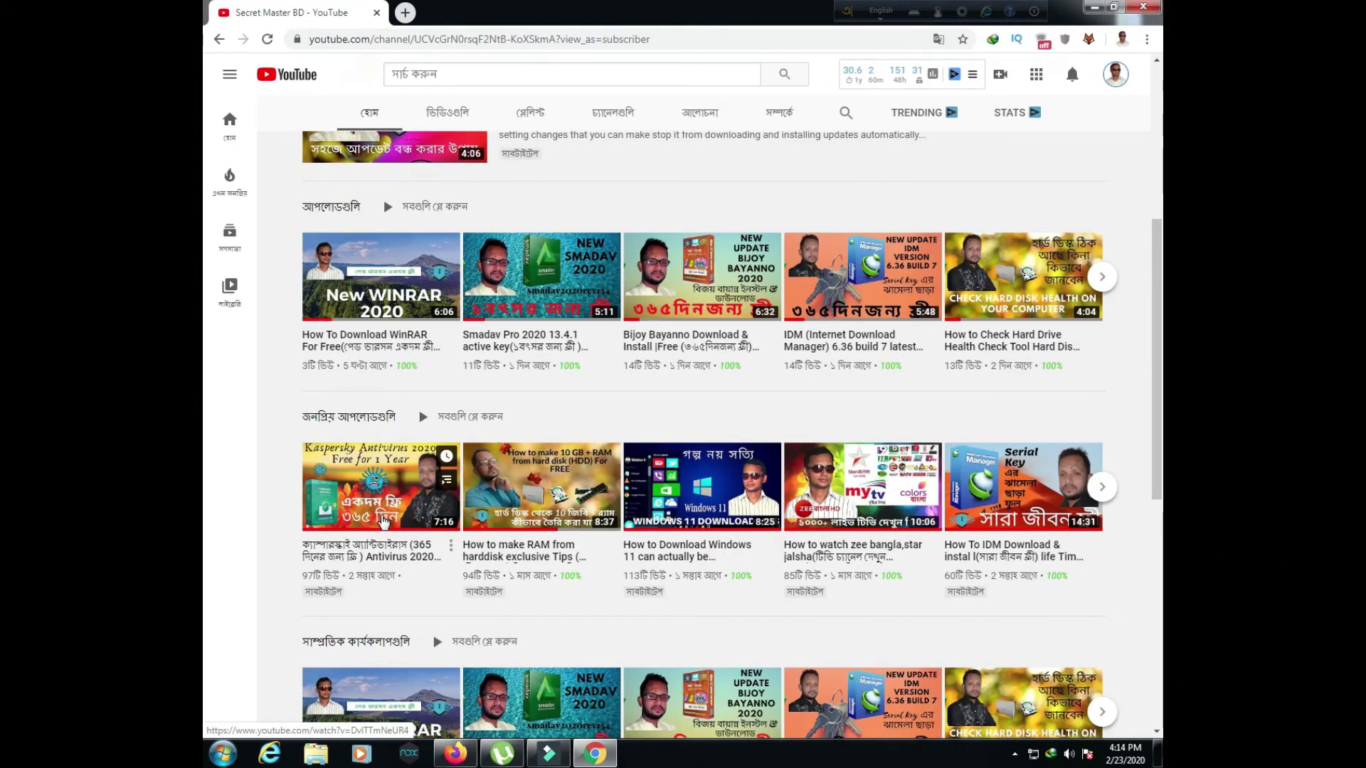
{"action": "scroll", "coordinate": [1090, 404], "scroll_direction": "down", "scroll_amount": 3}
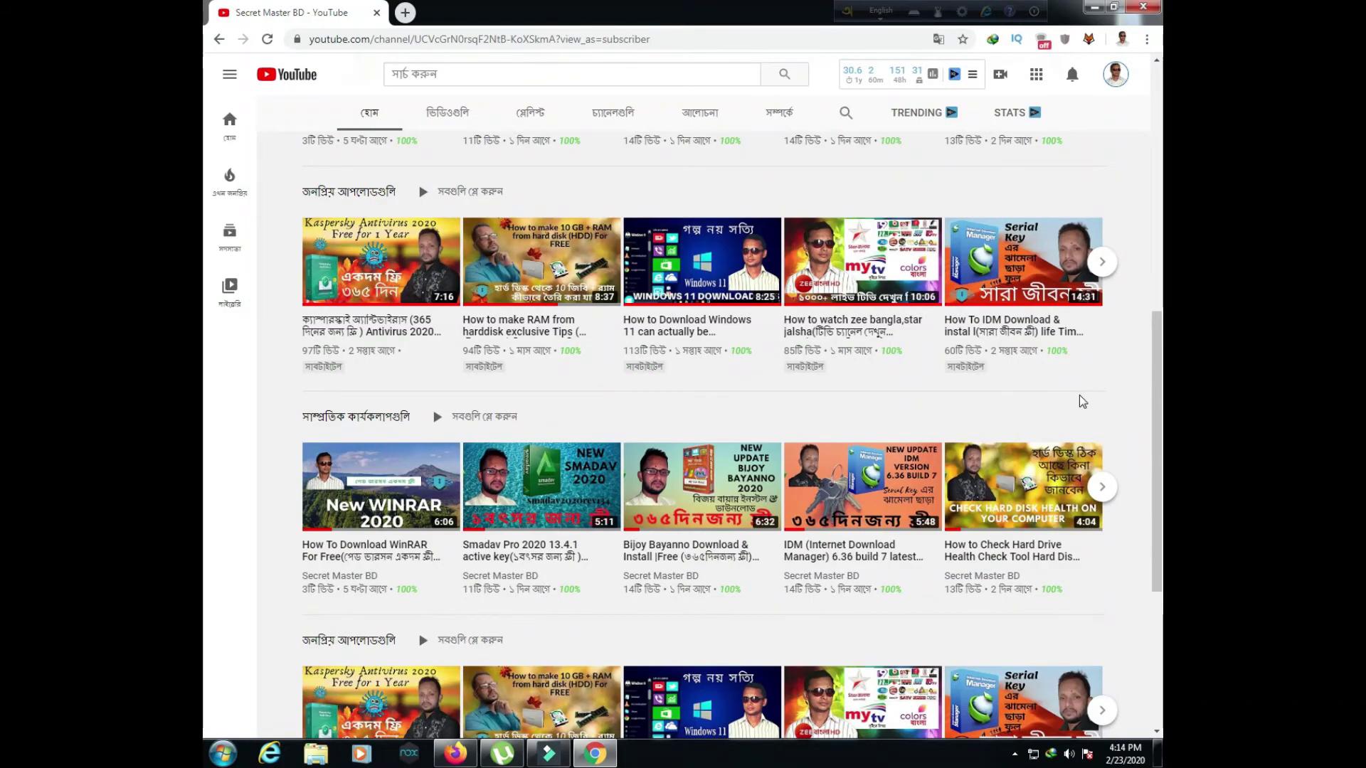